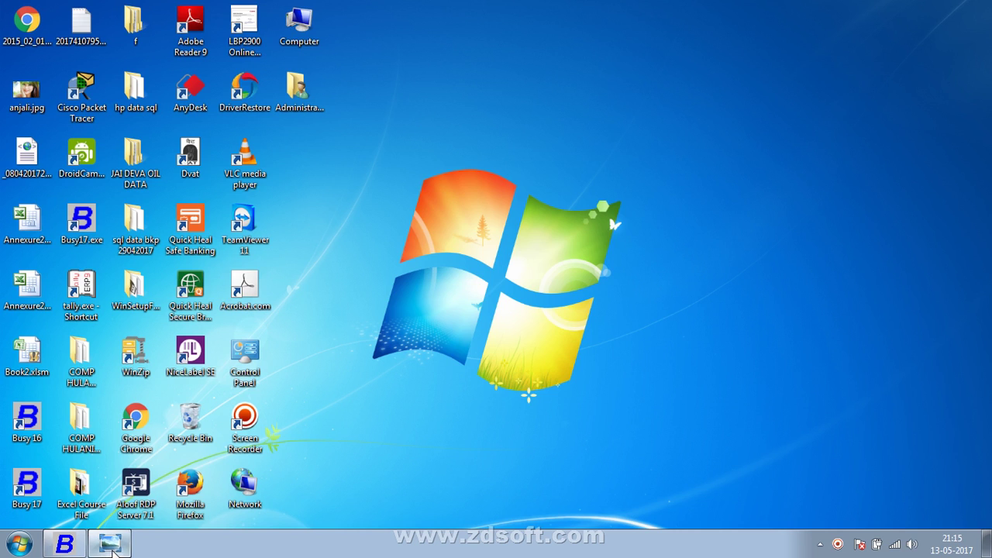
# - Close the open profit-and-loss photo and browse to the account busy folder in the Videos library
pyautogui.click(109, 543)
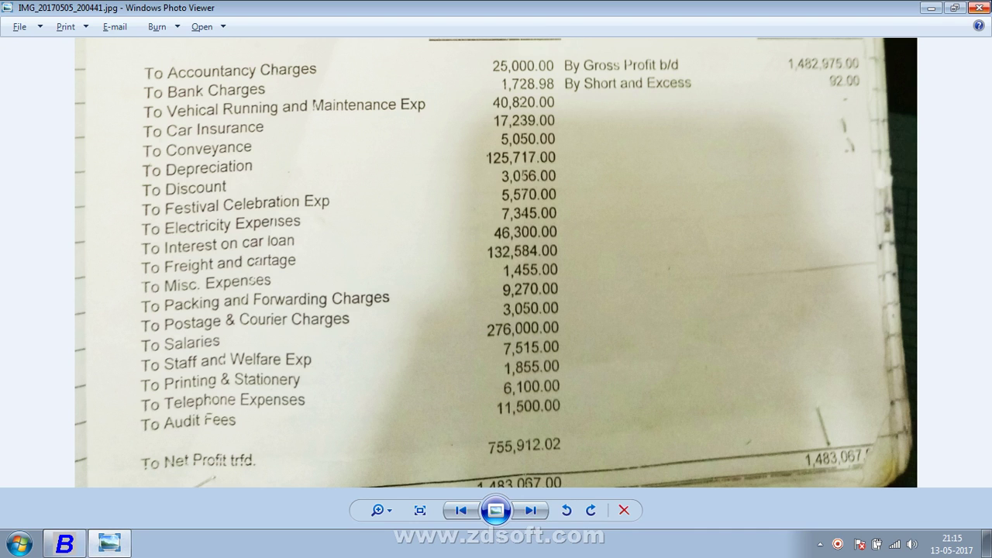
pyautogui.click(981, 8)
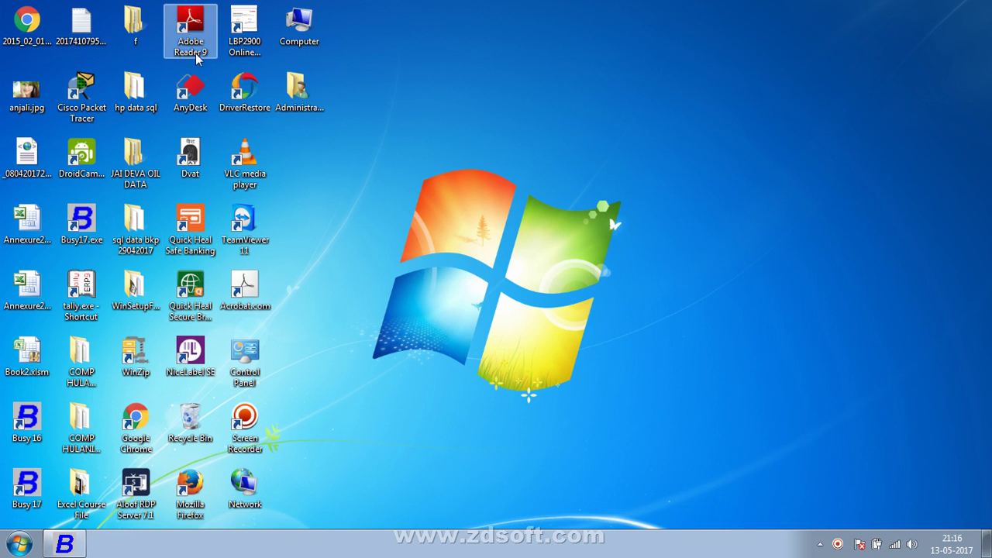
pyautogui.doubleClick(305, 45)
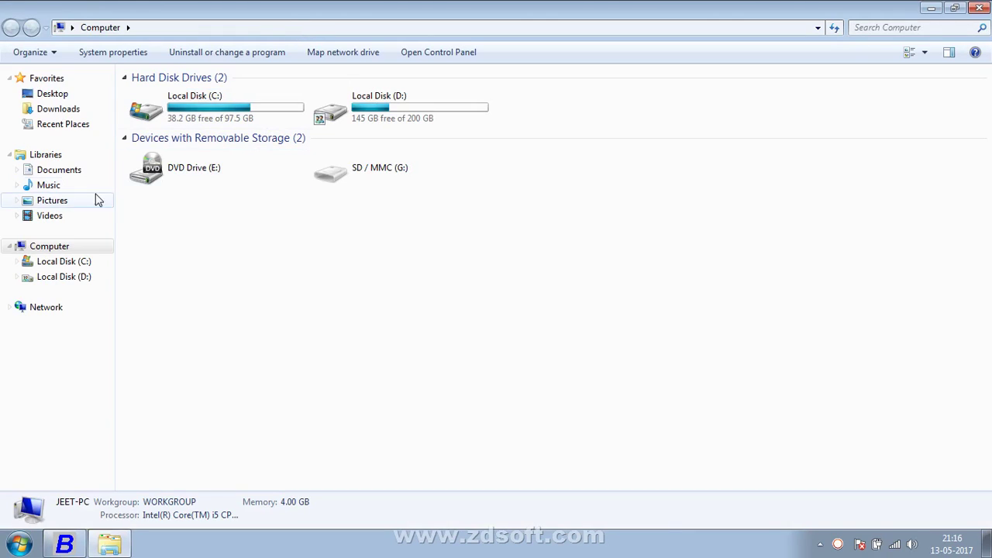
pyautogui.click(67, 220)
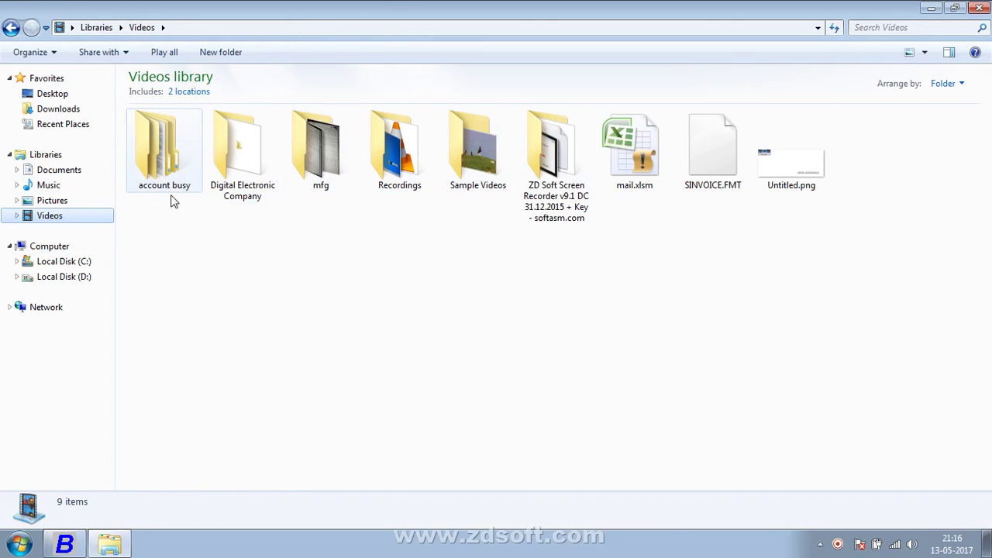
pyautogui.doubleClick(159, 155)
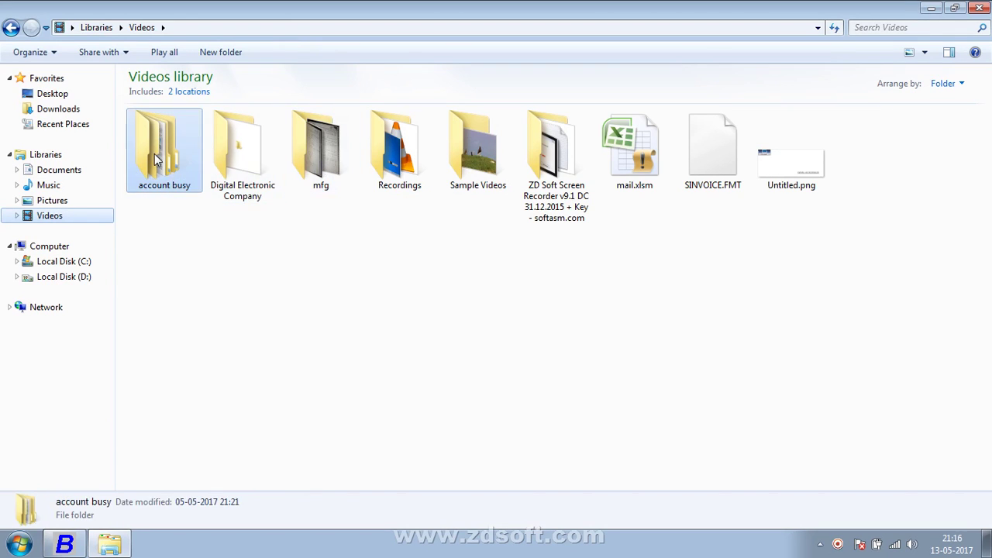
pyautogui.click(155, 159)
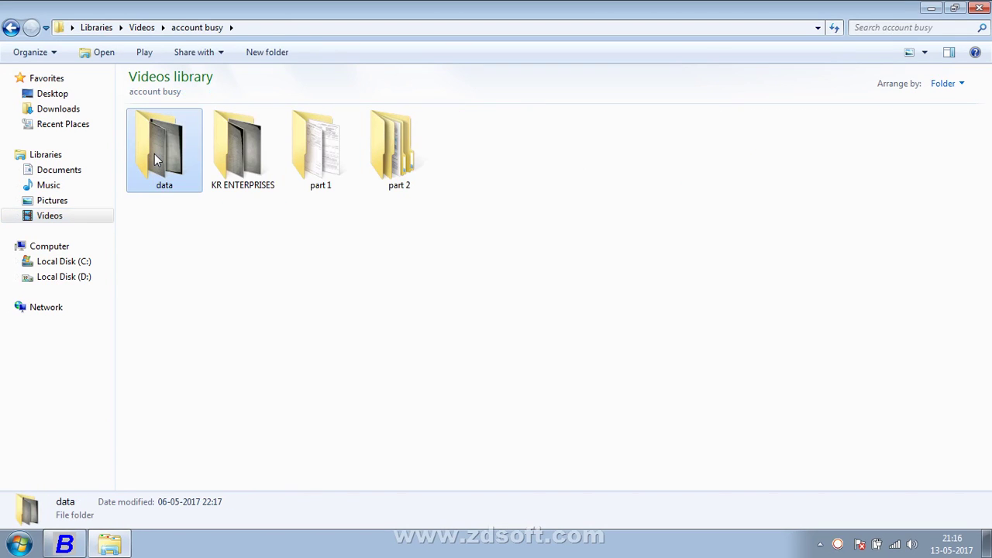
# - Open the notebook photo 20170202_224105.jpg from the NOTE folder of the Pictures library in the photo viewer
pyautogui.click(61, 203)
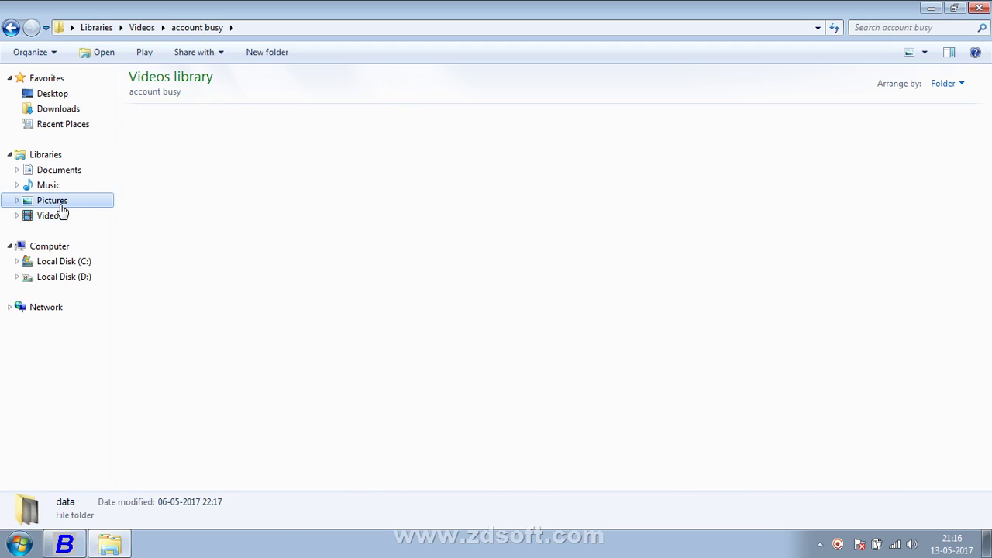
pyautogui.doubleClick(194, 148)
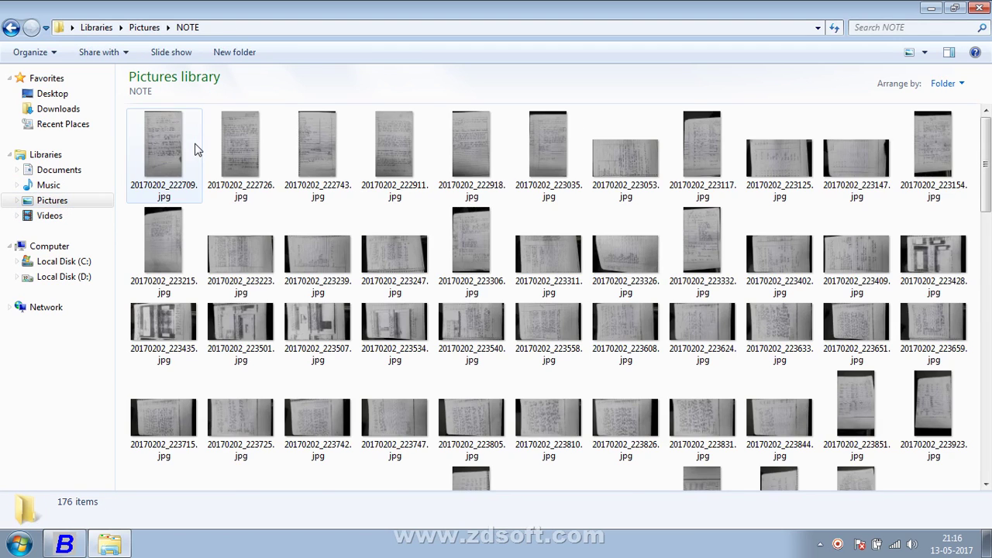
pyautogui.scroll(-5, 217, 223)
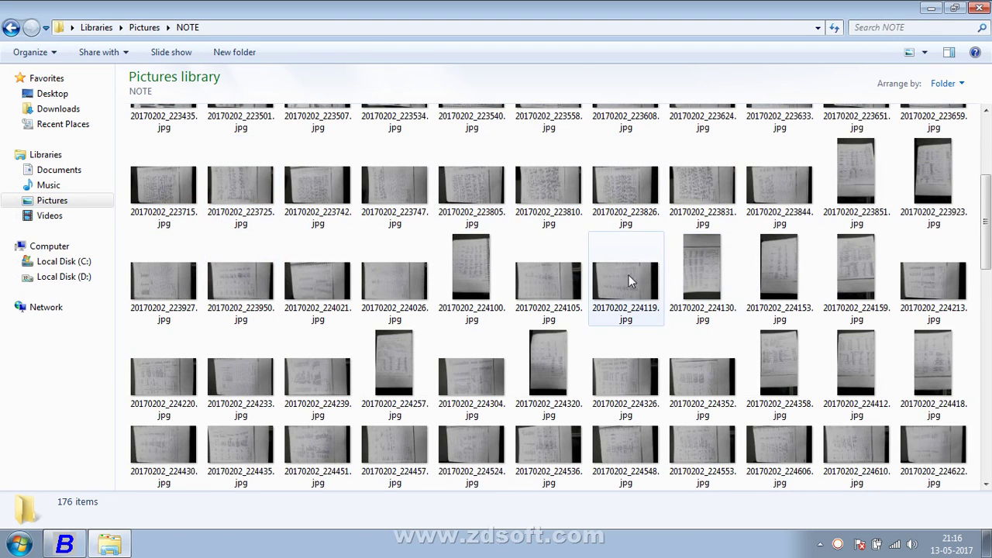
pyautogui.click(537, 279)
pyautogui.rightClick(536, 278)
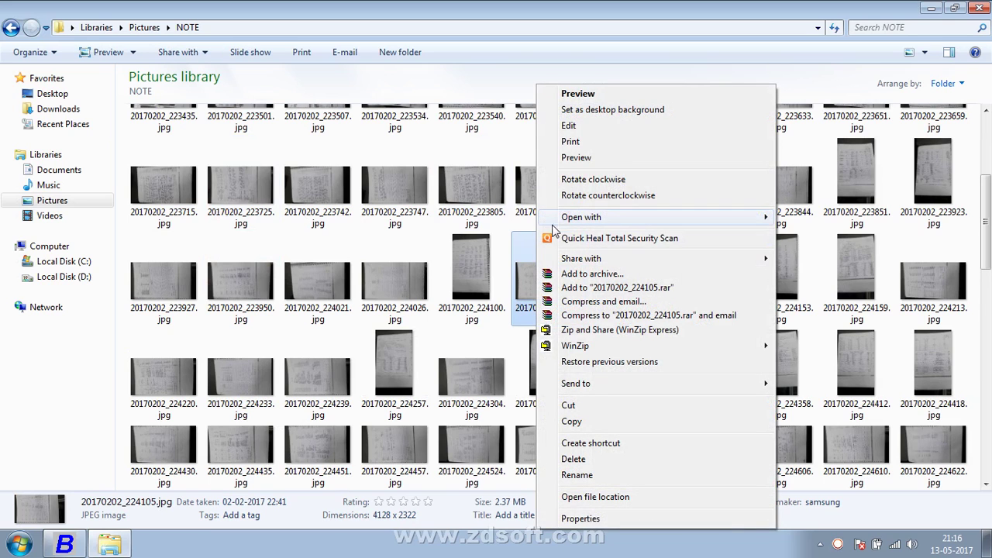
pyautogui.click(587, 158)
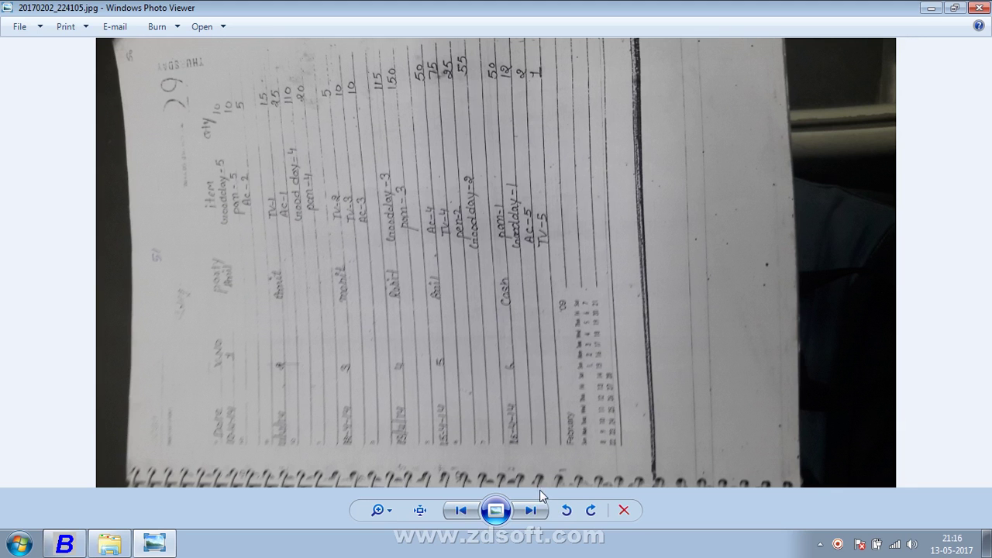
# - Go to the next photo, 20170202_224119.jpg, rotate it clockwise and examine its receipt and payment lists
pyautogui.click(531, 510)
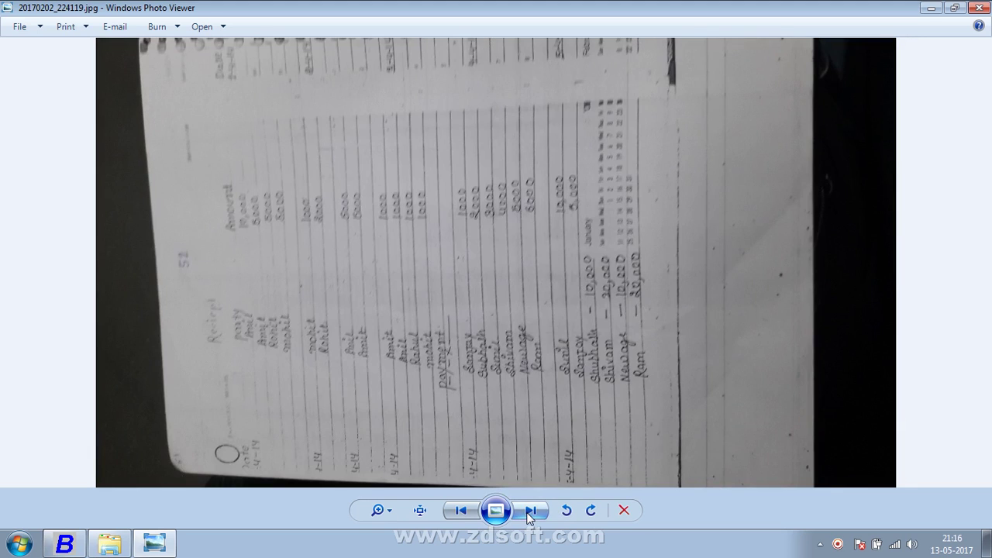
pyautogui.click(590, 511)
pyautogui.scroll(5, 598, 379)
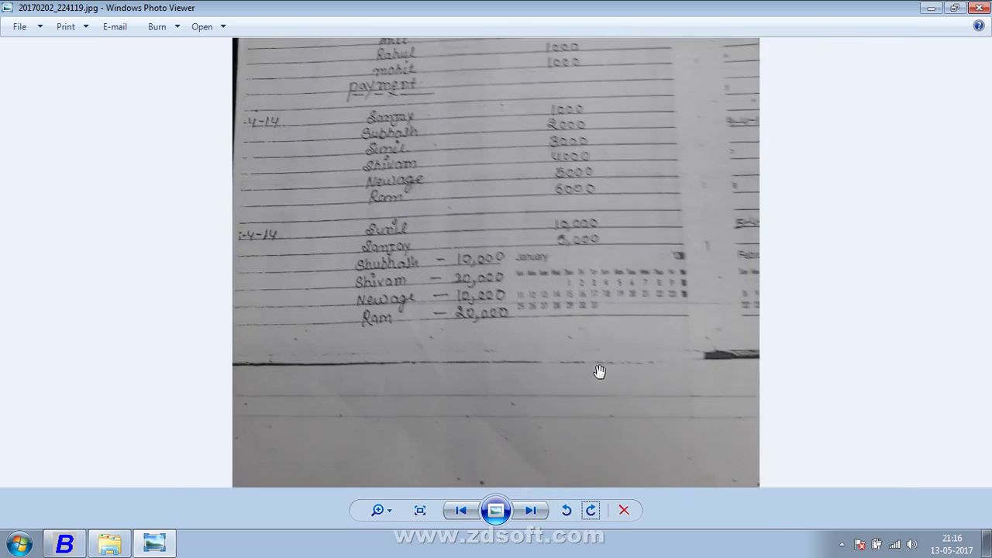
pyautogui.moveTo(651, 114); pyautogui.dragTo(640, 333)
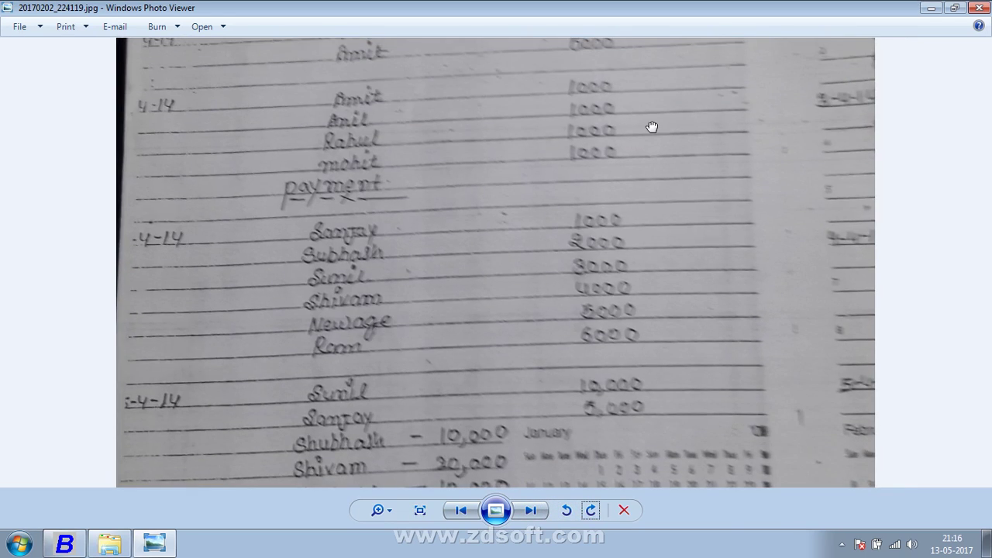
pyautogui.moveTo(651, 126); pyautogui.dragTo(640, 400)
pyautogui.scroll(-5, 639, 400)
pyautogui.hotkey('alt', 'F4')
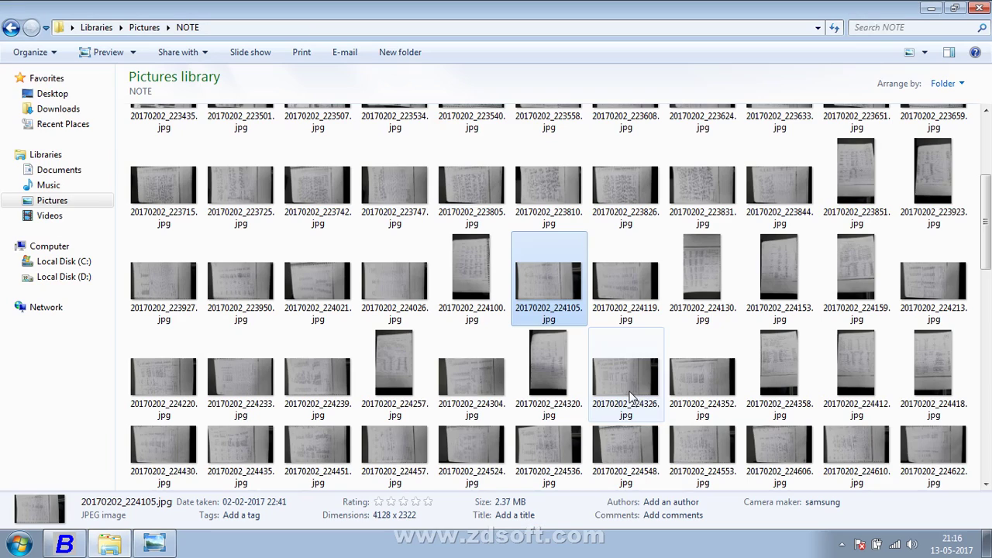
pyautogui.press('Return')
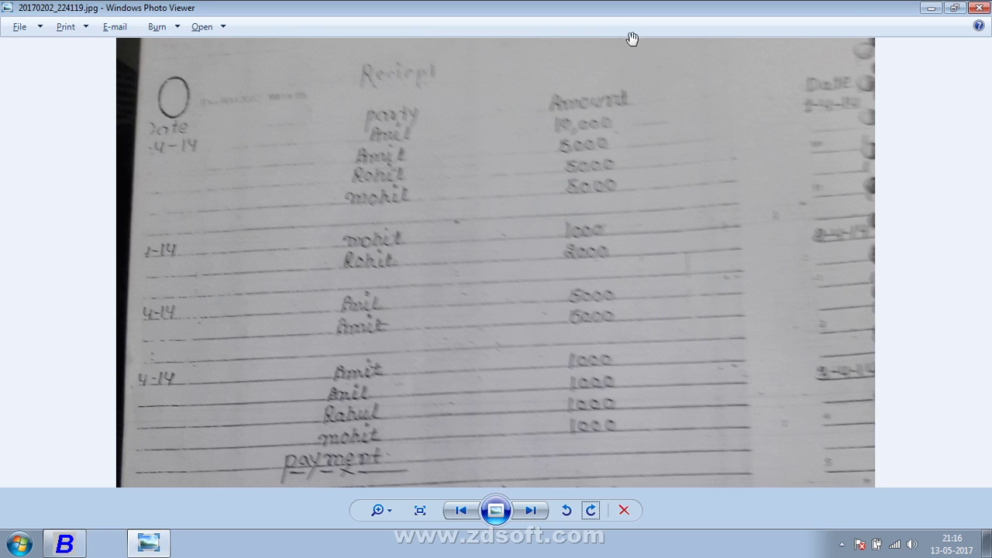
pyautogui.hotkey('alt', 'Tab')
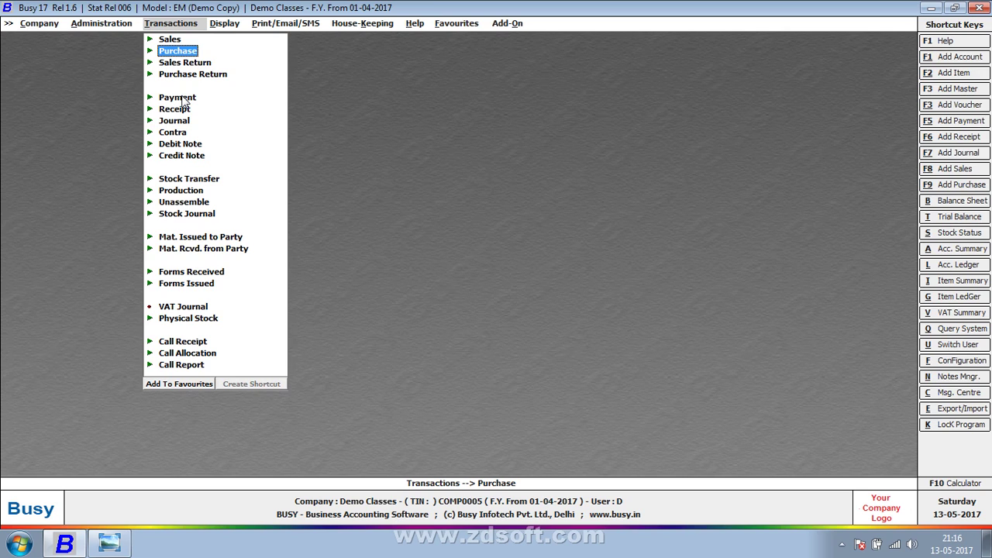
pyautogui.press('Down')
pyautogui.press('Down')
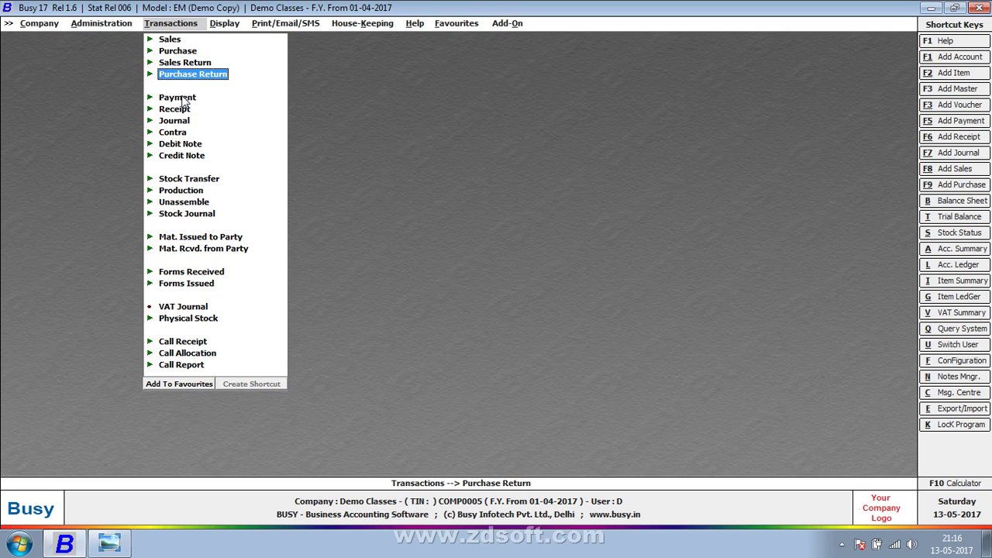
pyautogui.hotkey('alt', 'Tab')
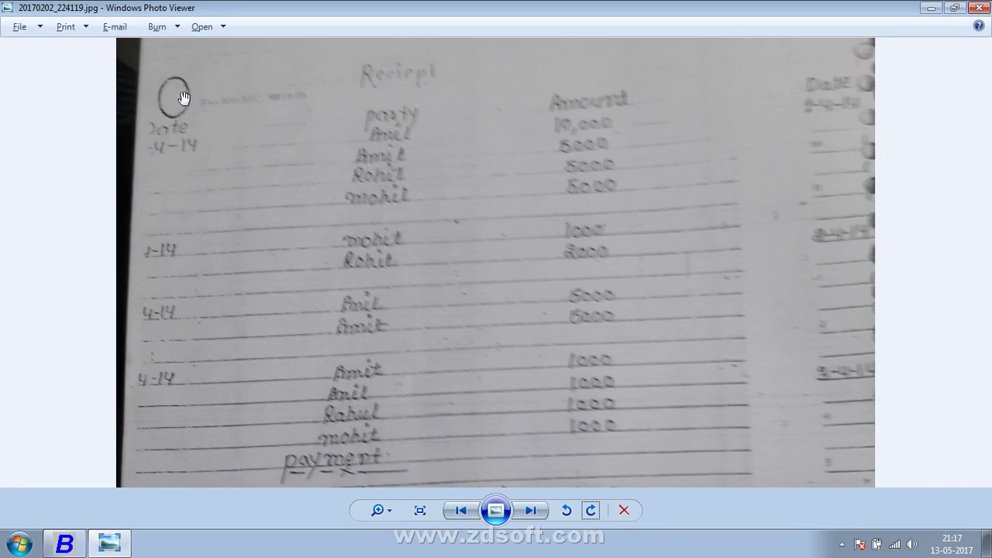
# - Go back through the notebook photos to 20170202_223923.jpg and enlarge its receipt list
pyautogui.click(464, 508)
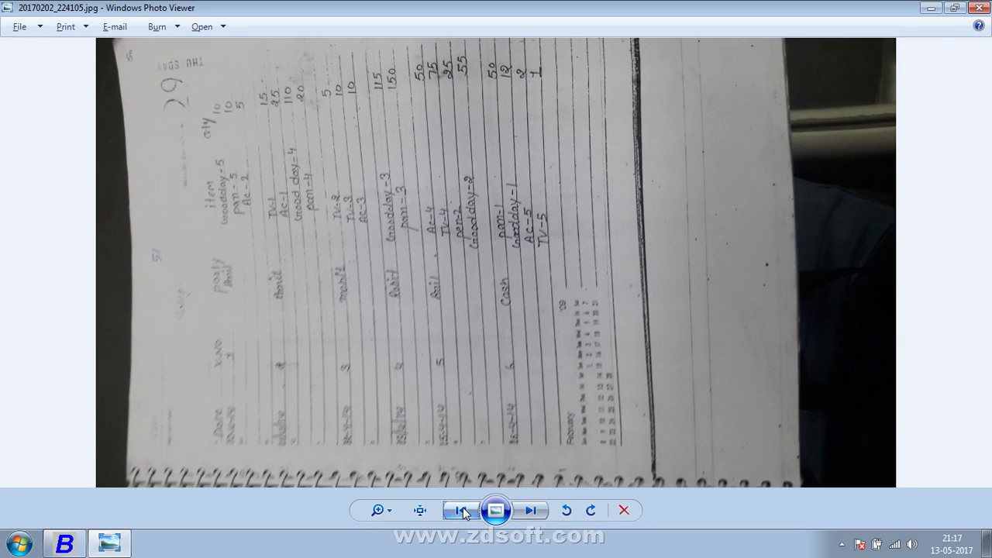
pyautogui.click(462, 510)
pyautogui.click(462, 510)
pyautogui.click(462, 510)
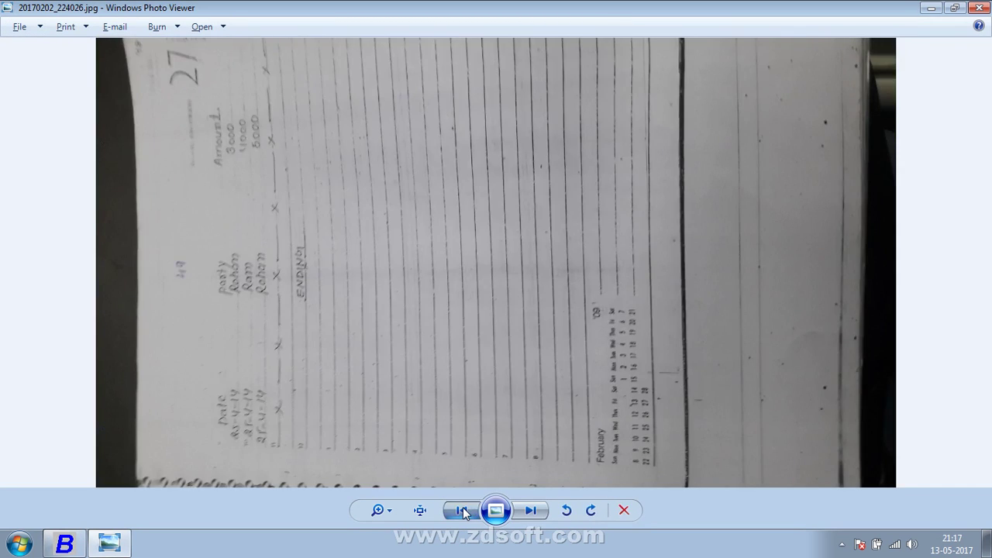
pyautogui.click(462, 510)
pyautogui.click(462, 510)
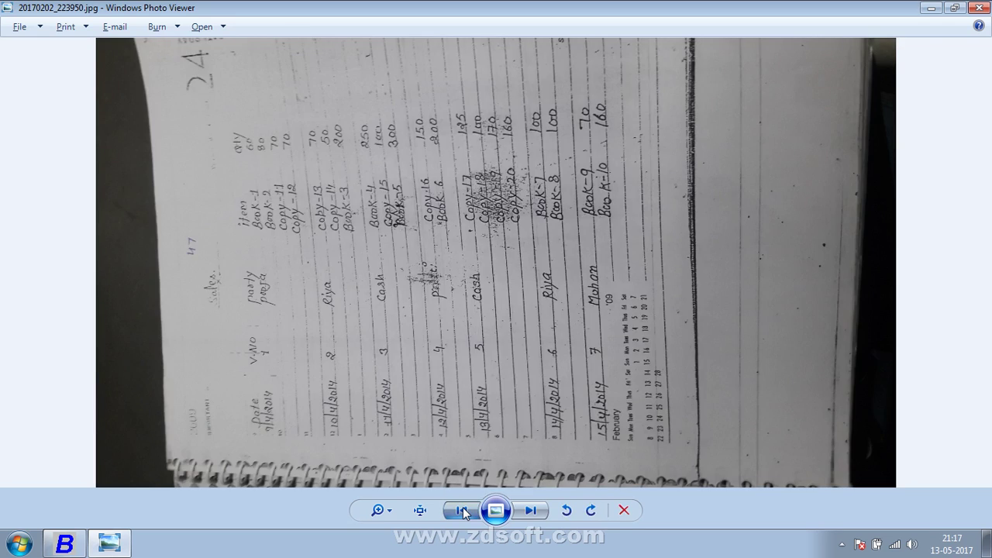
pyautogui.click(462, 510)
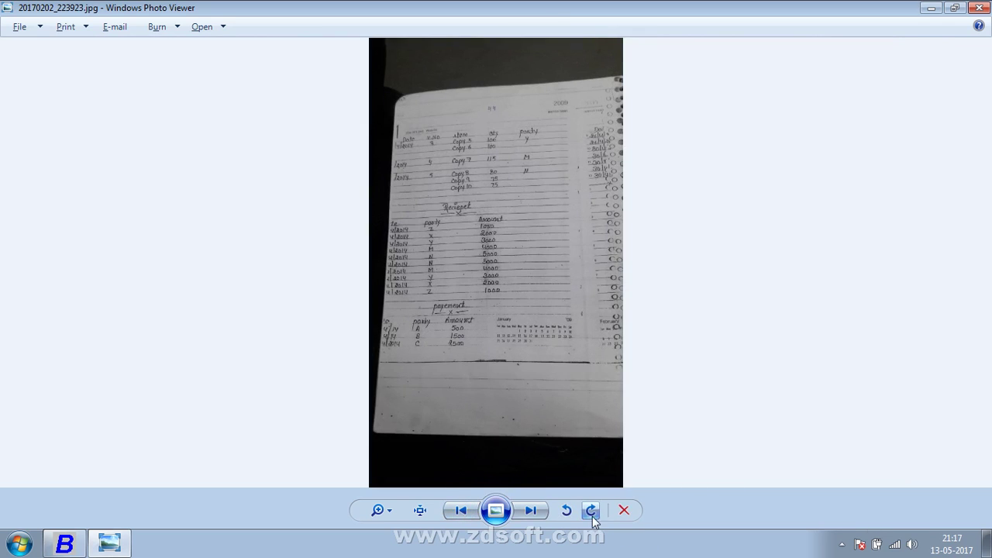
pyautogui.scroll(3, 450, 238)
pyautogui.scroll(2, 451, 239)
pyautogui.moveTo(421, 276); pyautogui.dragTo(446, 259)
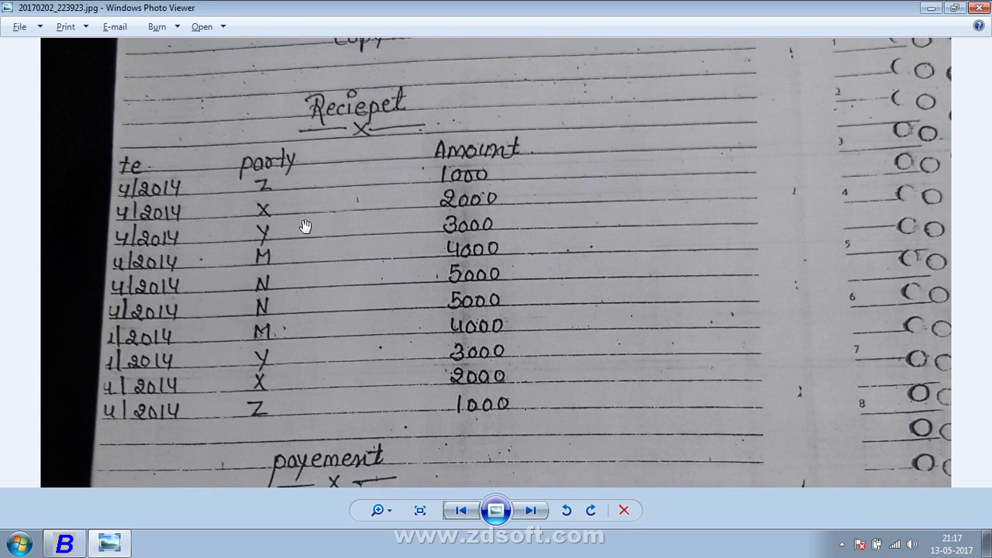
# - Switch to Busy, start a new receipt voucher in the Main series and date it 24-04-2017
pyautogui.hotkey('alt', 'Tab')
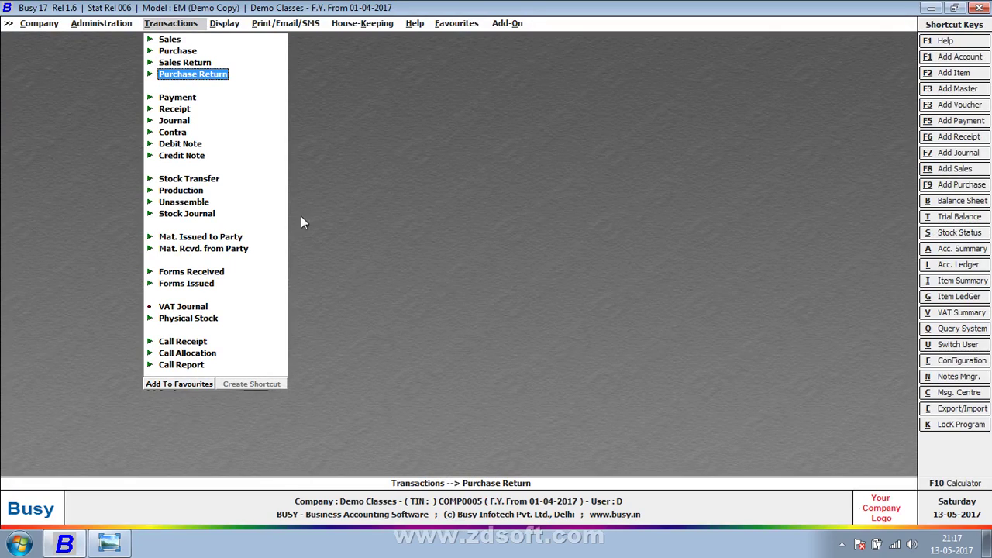
pyautogui.click(175, 110)
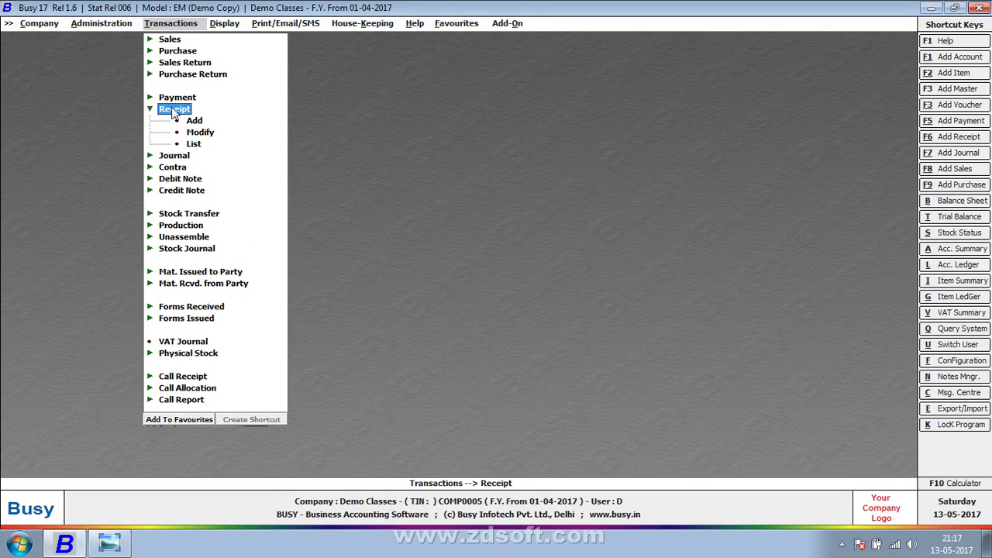
pyautogui.press('Down')
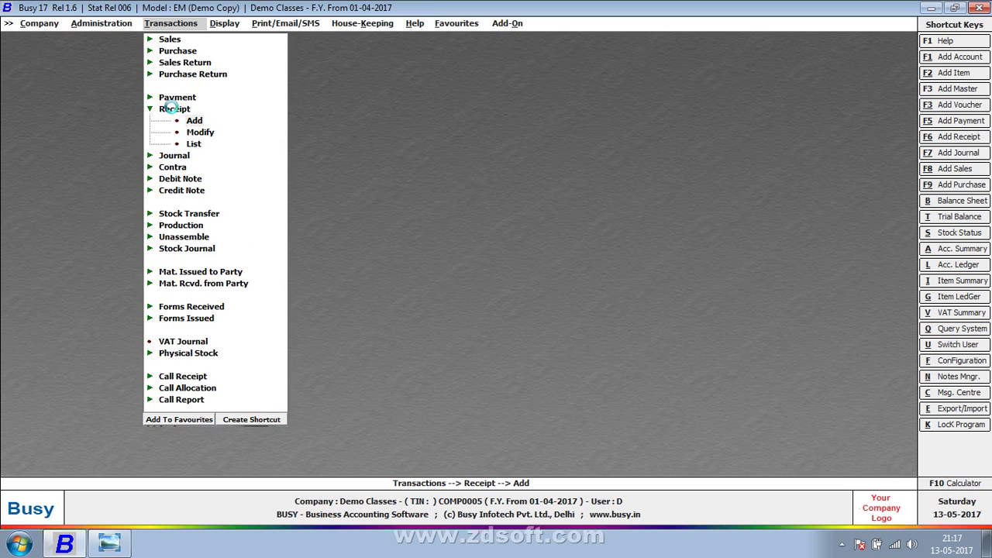
pyautogui.press('Return')
pyautogui.press('Return')
pyautogui.press('Return')
pyautogui.press('Escape')
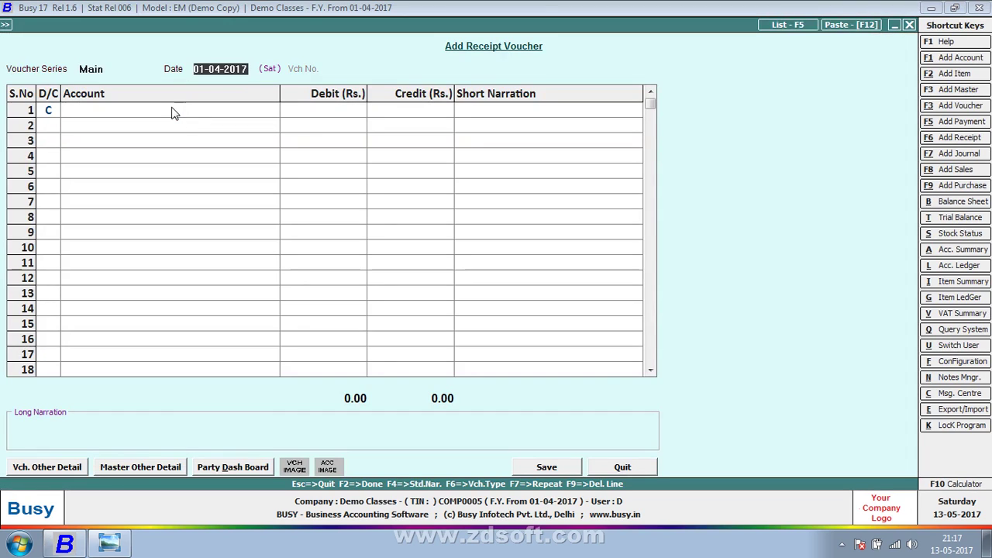
pyautogui.write('24')
pyautogui.press('Return')
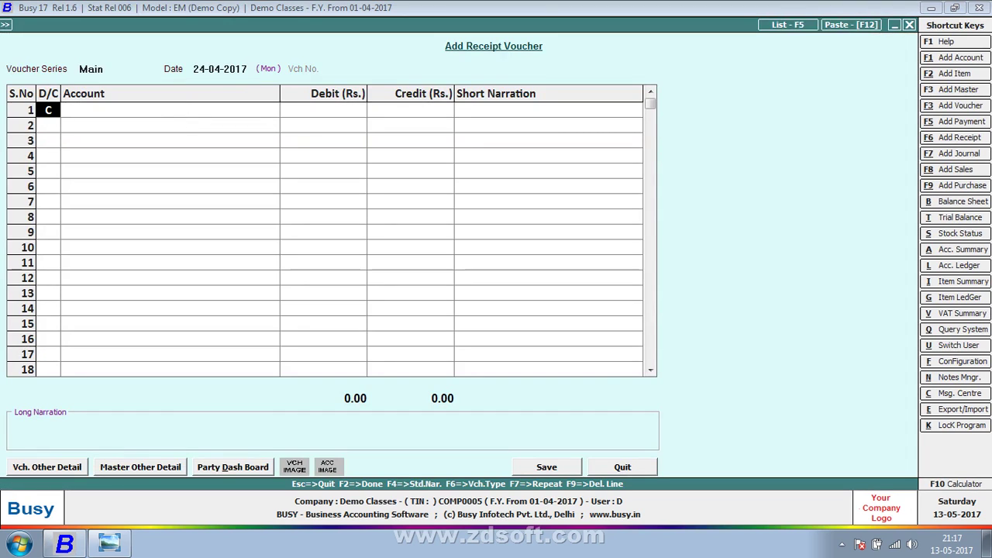
# - Try marking the voucher's first row as debit (D) and consult the receipt list in the notebook photo
pyautogui.click(173, 113)
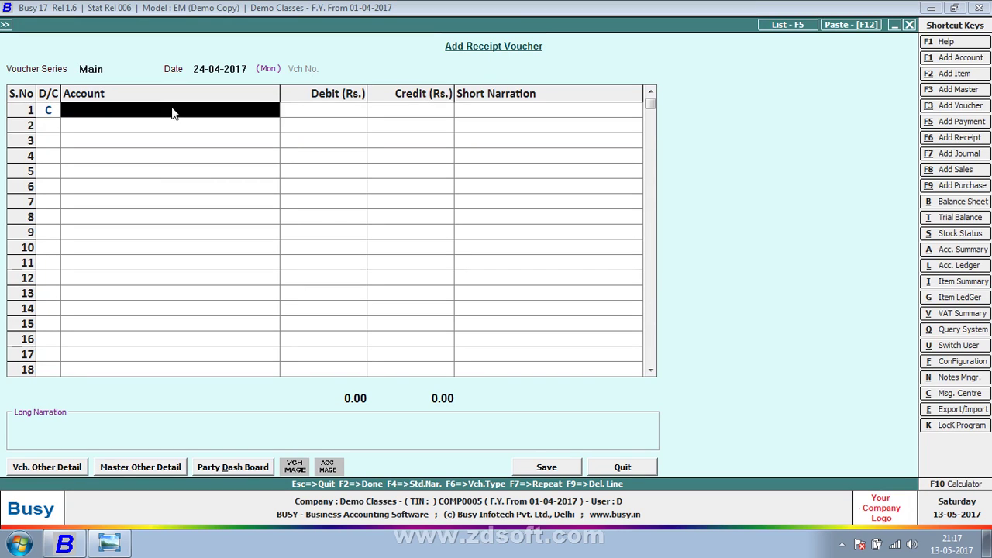
pyautogui.press('Escape')
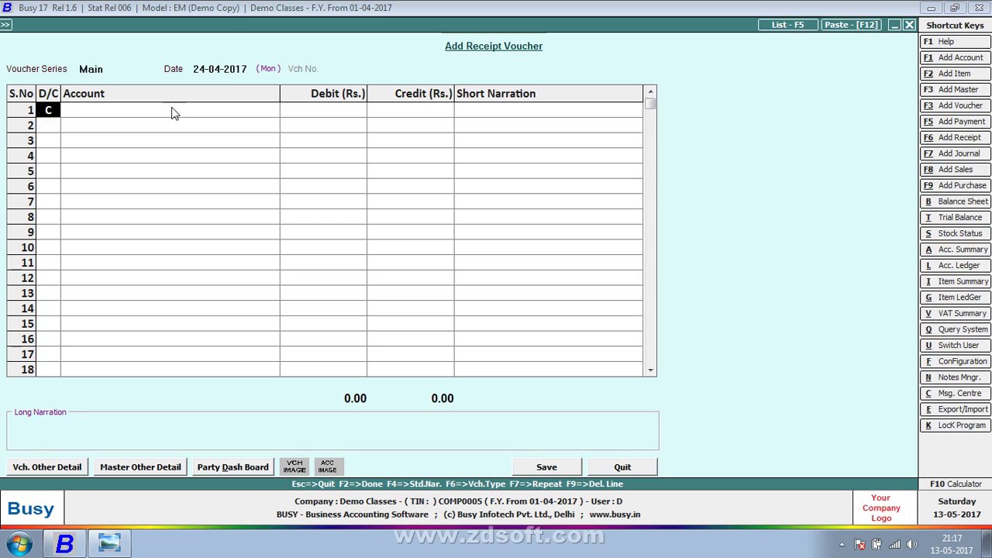
pyautogui.write('D')
pyautogui.hotkey('alt', 'Tab')
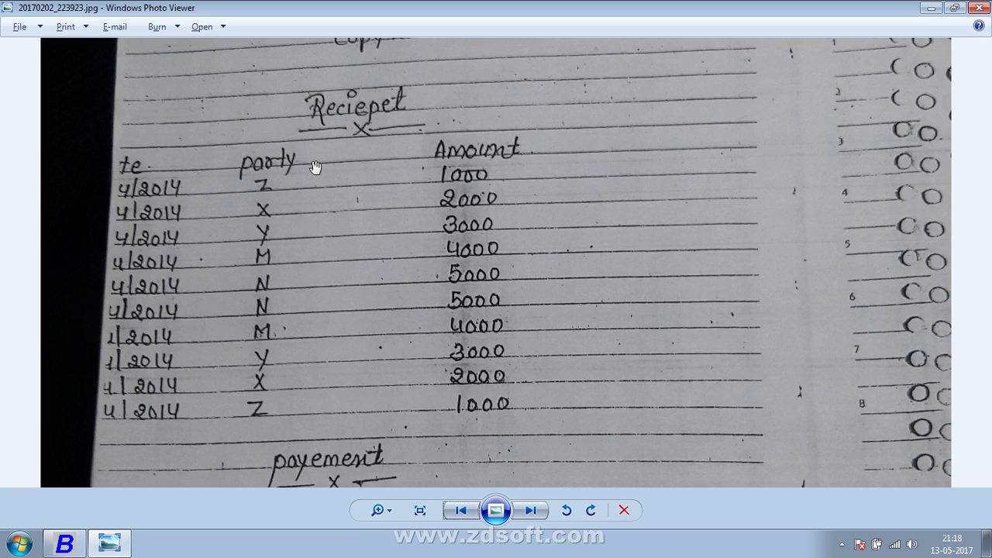
pyautogui.hotkey('alt', 'Tab')
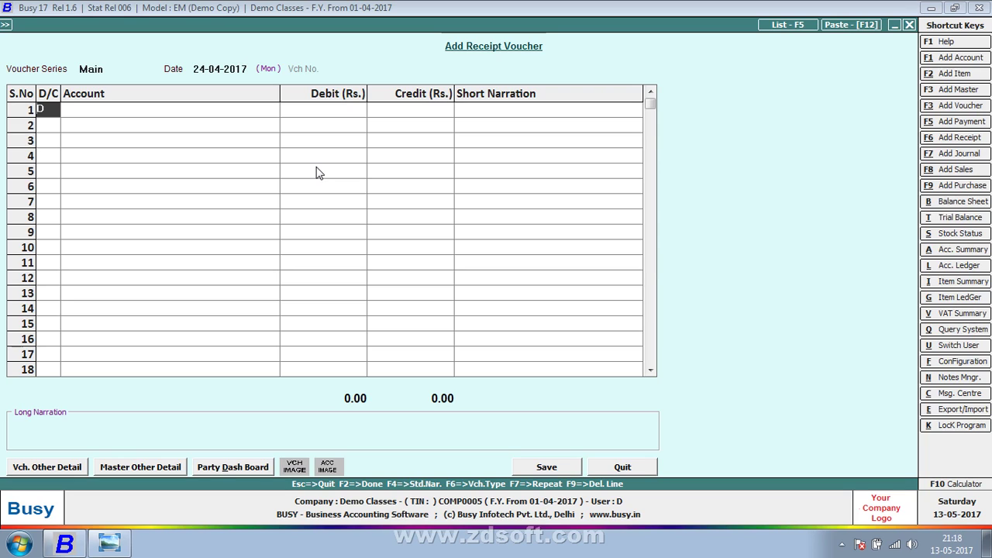
# - Mark the voucher's first row as credit (C) for account Z with an amount of 10,000
pyautogui.write('c')
pyautogui.press('Return')
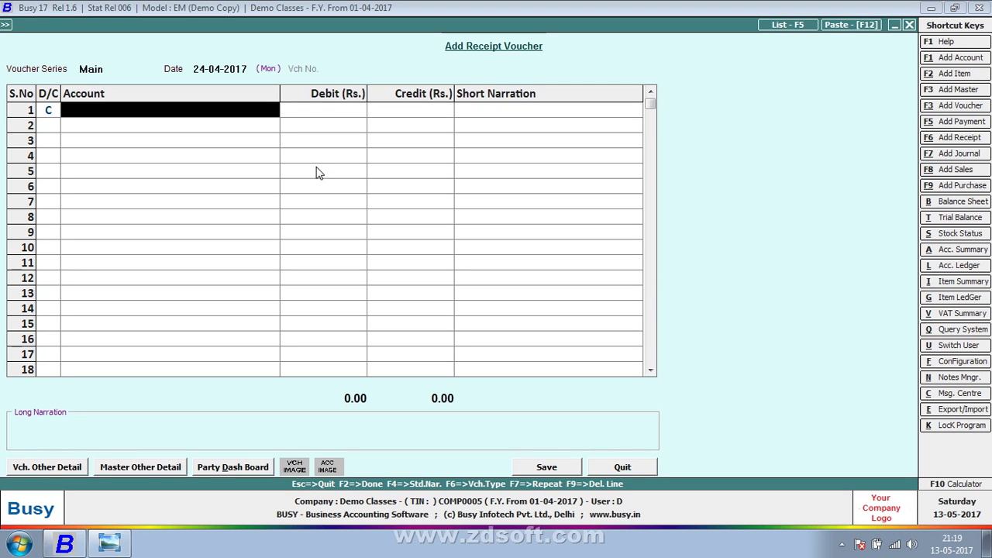
pyautogui.write('z')
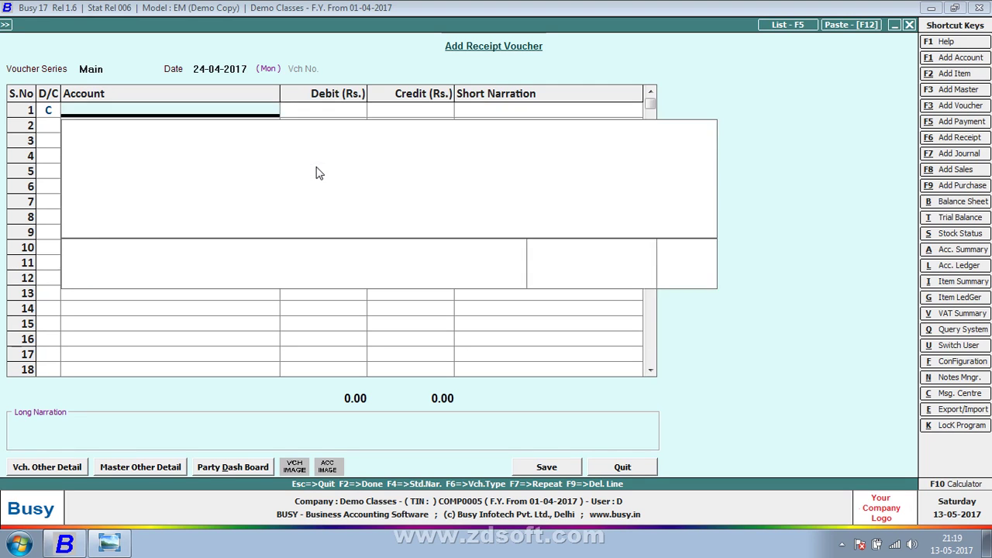
pyautogui.press('Return')
pyautogui.hotkey('alt', 'Tab')
pyautogui.hotkey('alt', 'Tab')
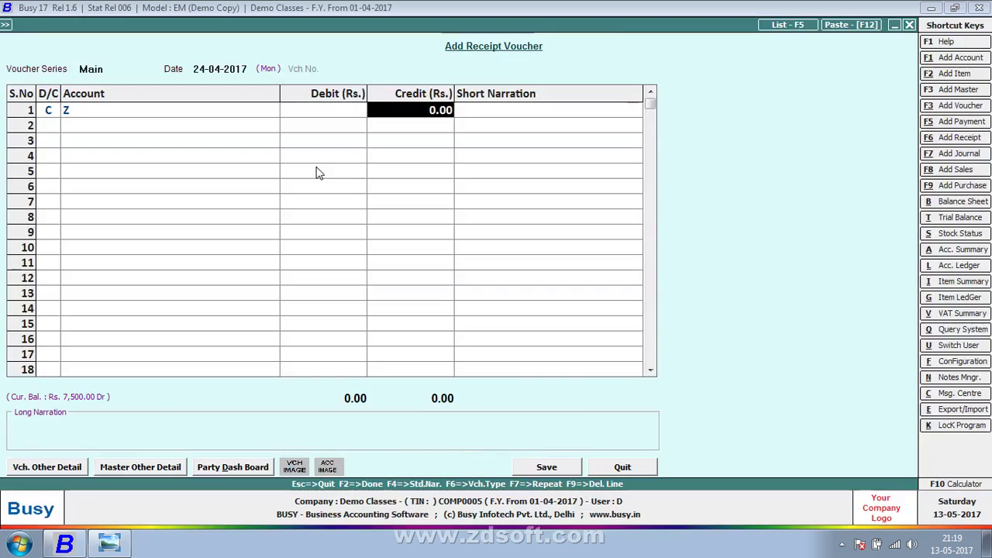
pyautogui.write('10,000')
pyautogui.press('Return')
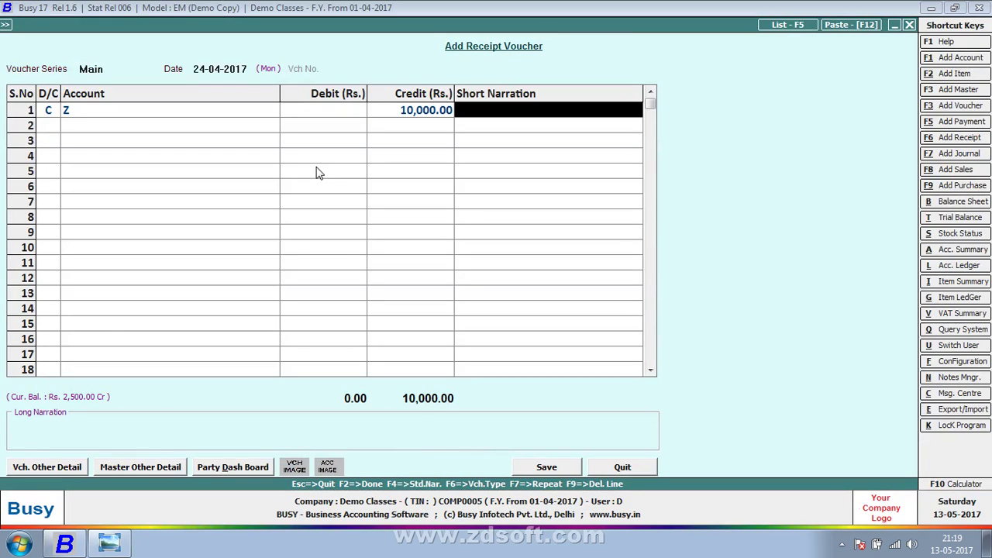
# - Review the Z row and add a second row debiting the Cash account
pyautogui.click(187, 100)
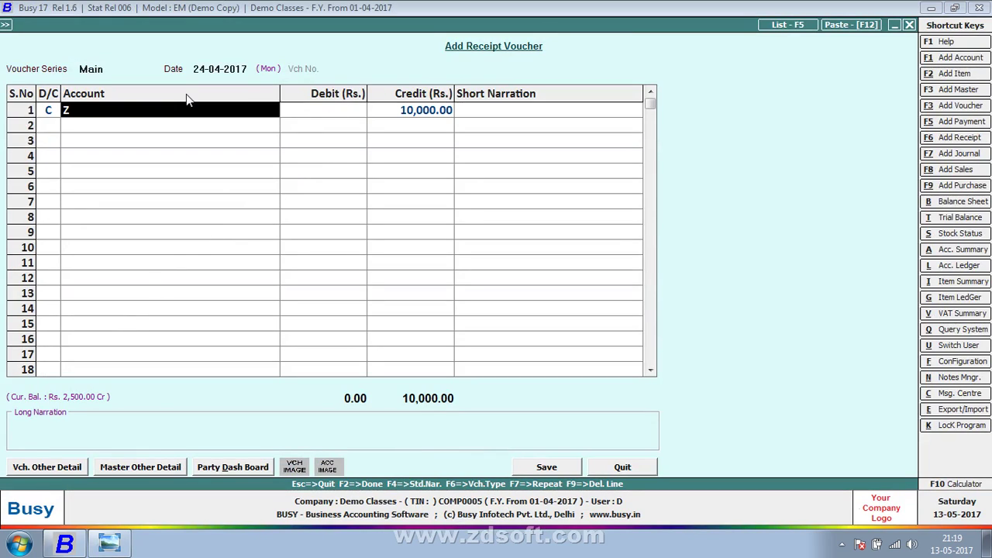
pyautogui.press('Return')
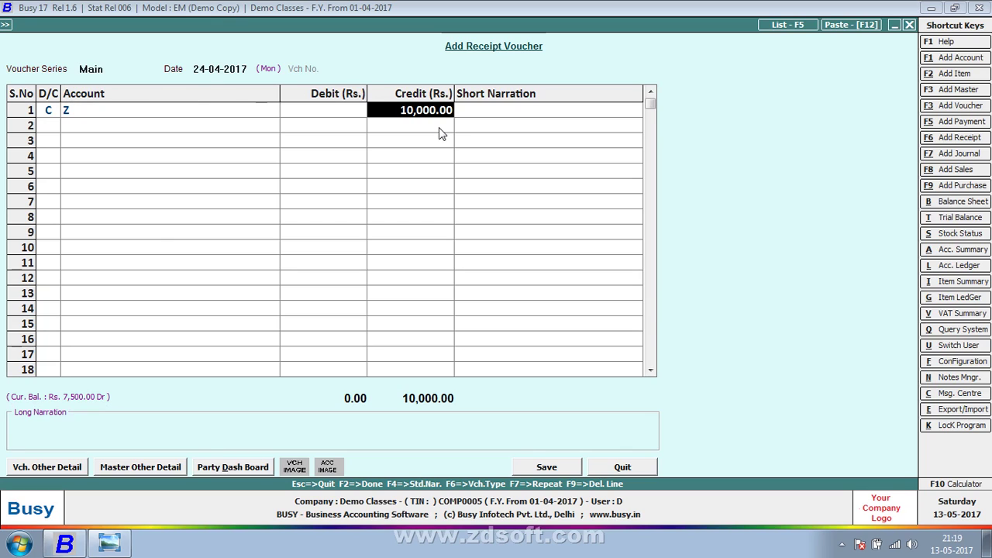
pyautogui.press('Return')
pyautogui.press('Return')
pyautogui.press('Return')
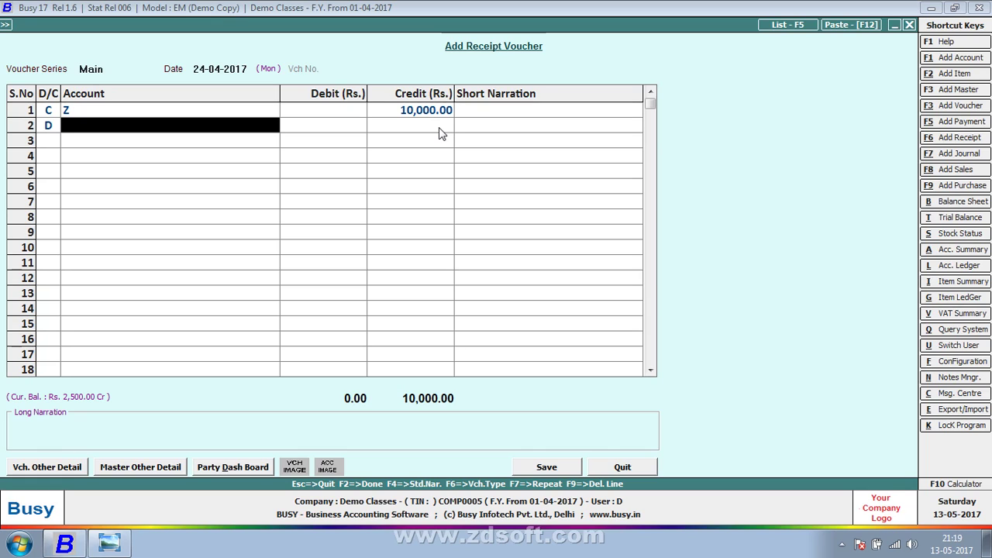
pyautogui.write('cas')
pyautogui.press('Return')
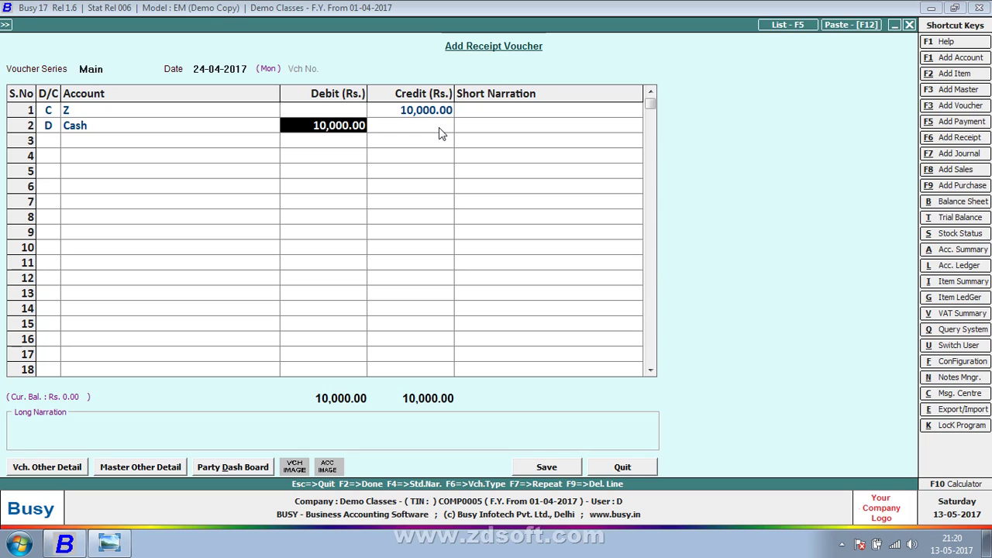
# - Try splitting the debit between two accounts, with 10 on Cash and the remaining 9,990 on account A
pyautogui.write('10')
pyautogui.press('Return')
pyautogui.press('Return')
pyautogui.write('A')
pyautogui.press('Return')
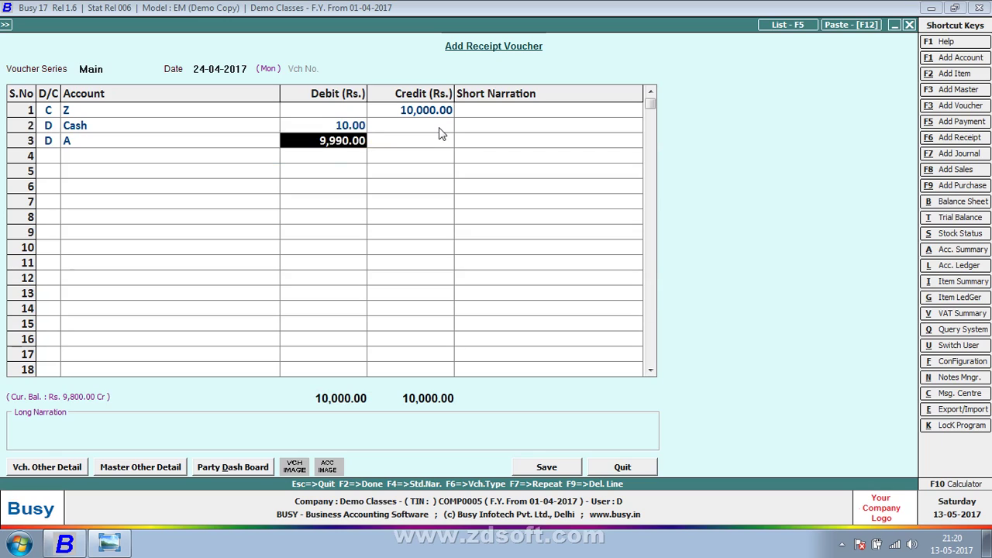
pyautogui.press('Return')
pyautogui.press('Return')
pyautogui.press('Return')
pyautogui.press('Return')
pyautogui.press('Escape')
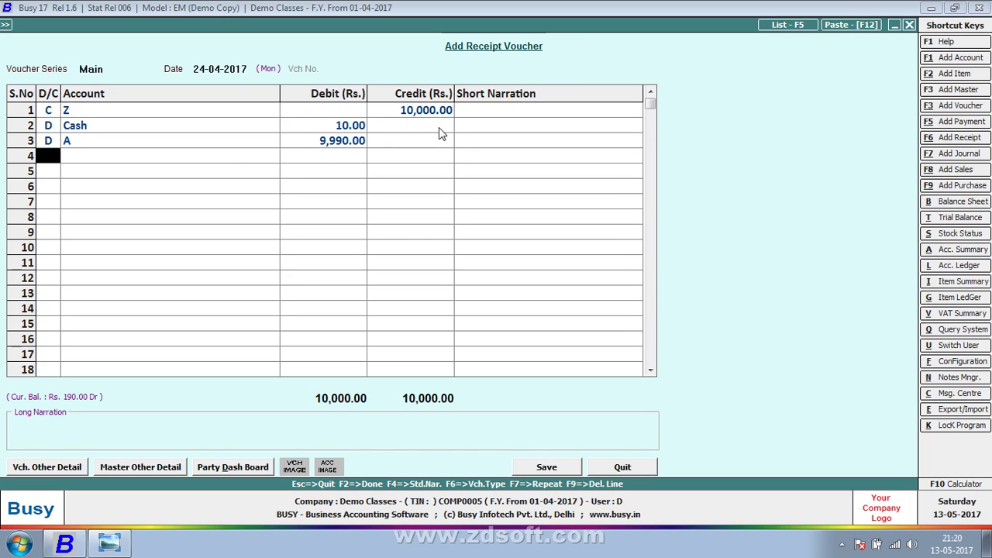
# - Delete the third row for account A and try to finish the voucher with unequal debit and credit amounts
pyautogui.press('Up')
pyautogui.press('F9')
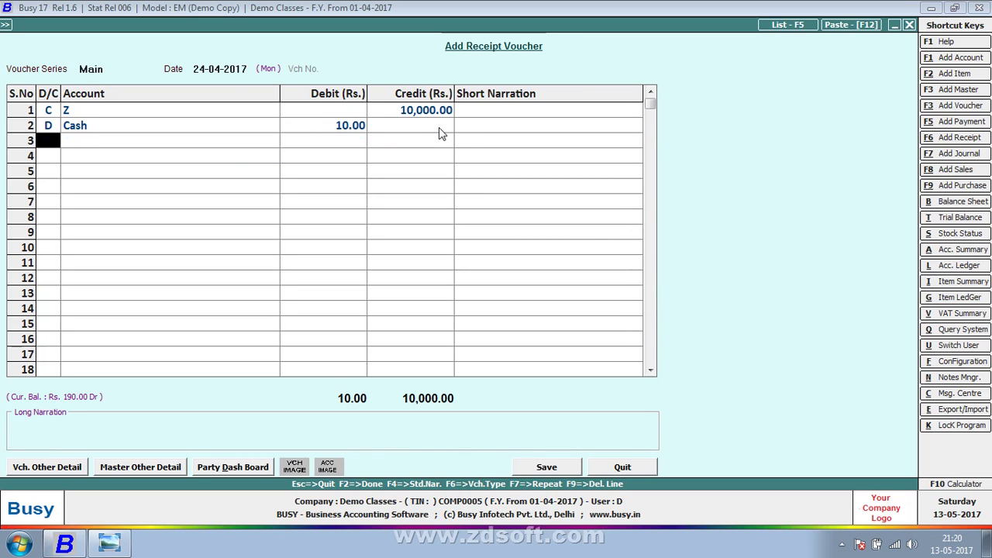
pyautogui.press('Return')
pyautogui.press('Return')
pyautogui.press('Return')
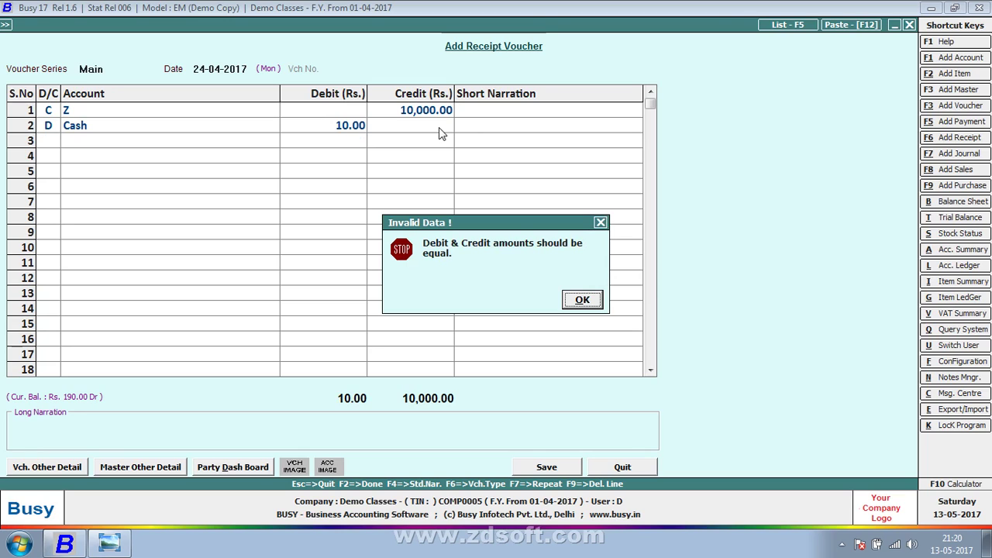
pyautogui.press('Return')
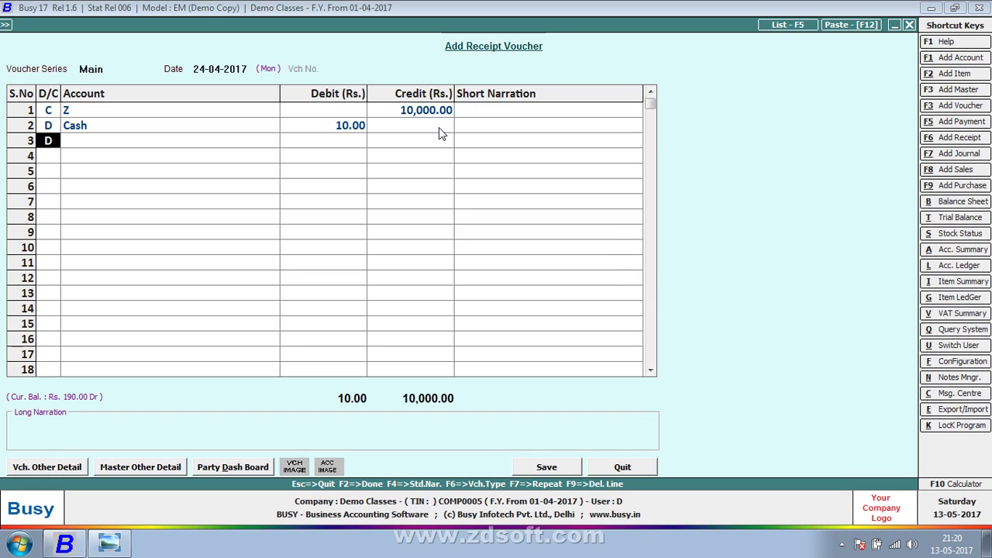
# - Clear the debit mark from the empty third row and set the Cash row's debit to 10,000
pyautogui.press('BackSpace')
pyautogui.press('Up')
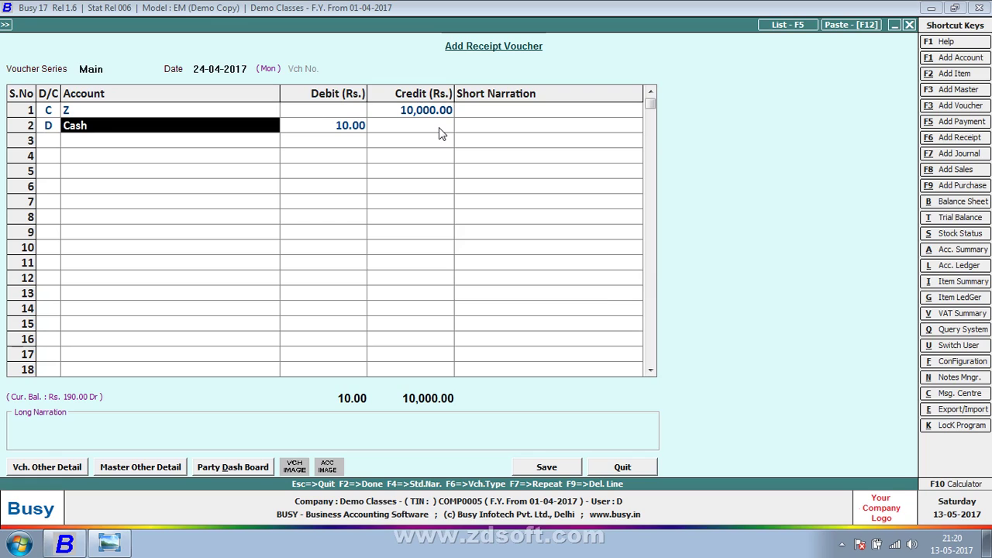
pyautogui.press('Return')
pyautogui.write('10000')
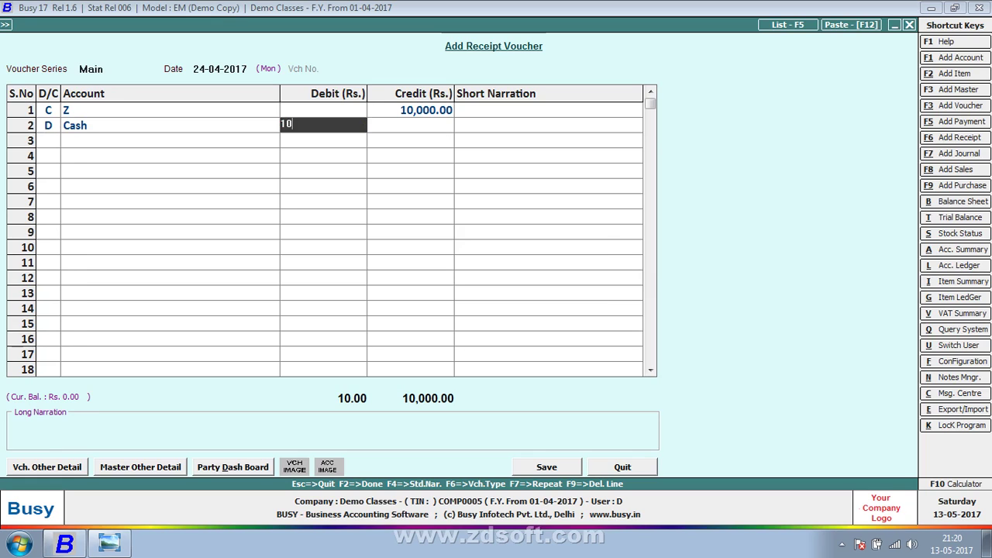
pyautogui.press('Return')
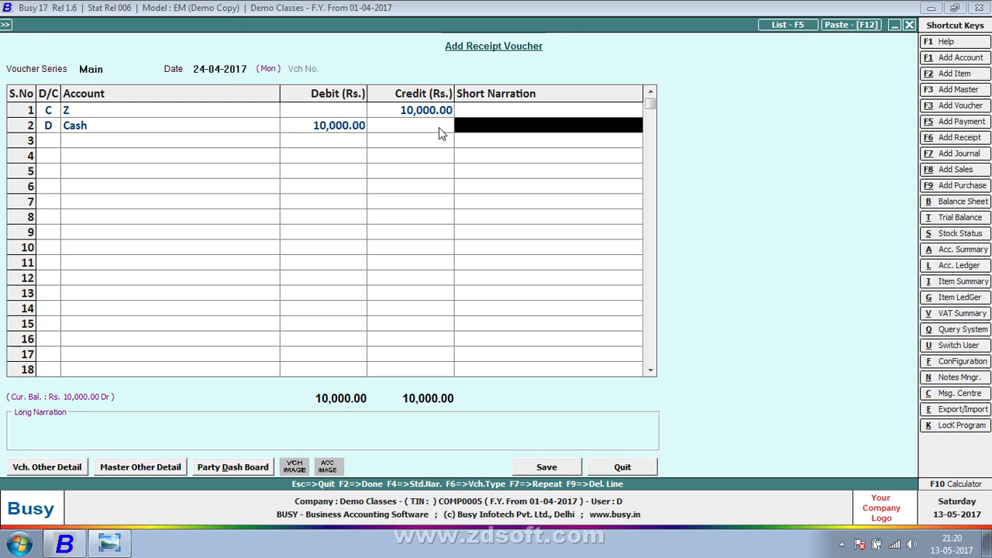
# - Go back over the Z and Cash rows and save the receipt voucher
pyautogui.hotkey('shift', 'Tab')
pyautogui.hotkey('shift', 'Tab')
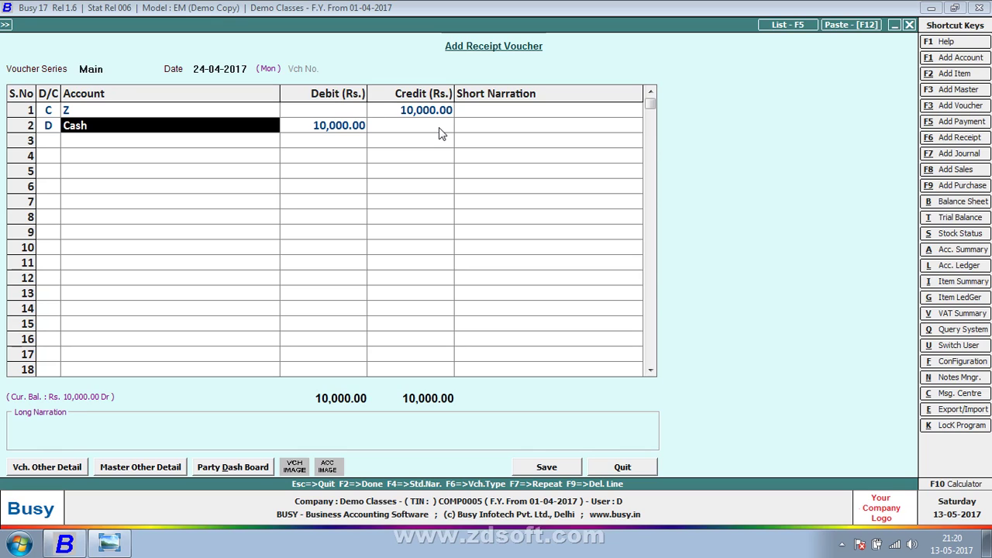
pyautogui.press('Up')
pyautogui.press('Return')
pyautogui.press('Return')
pyautogui.press('Return')
pyautogui.press('Return')
pyautogui.press('Return')
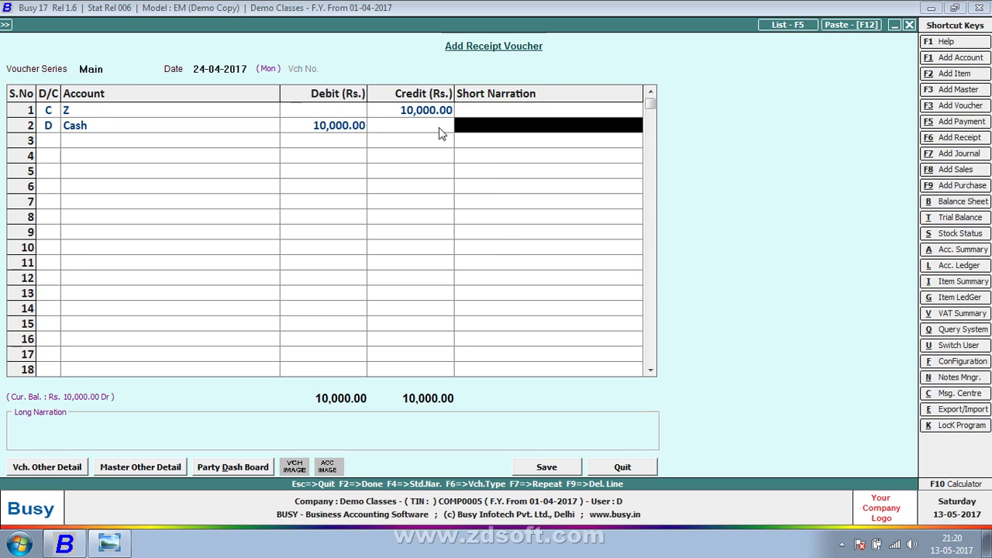
pyautogui.press('Return')
pyautogui.press('Return')
pyautogui.press('Return')
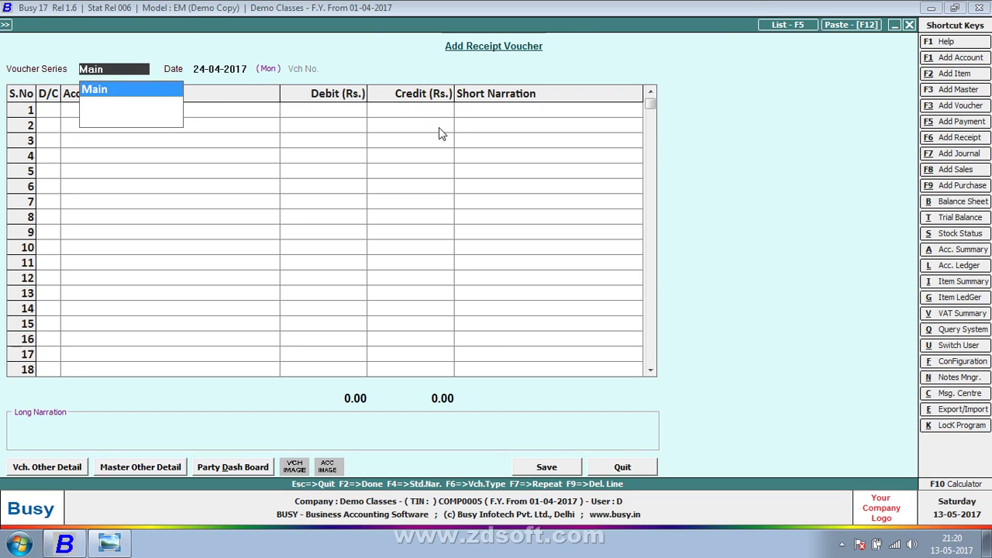
# - Check the receipt list in the notebook photo, date the new Main series voucher 24-04-2017 and mark its first row as credit
pyautogui.press('Return')
pyautogui.hotkey('alt', 'Tab')
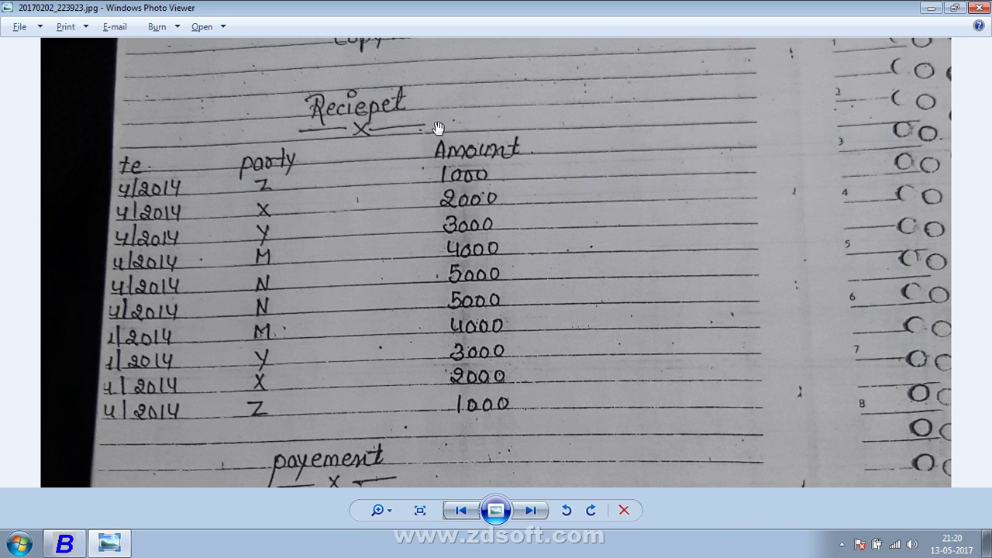
pyautogui.hotkey('alt', 'Tab')
pyautogui.write('2')
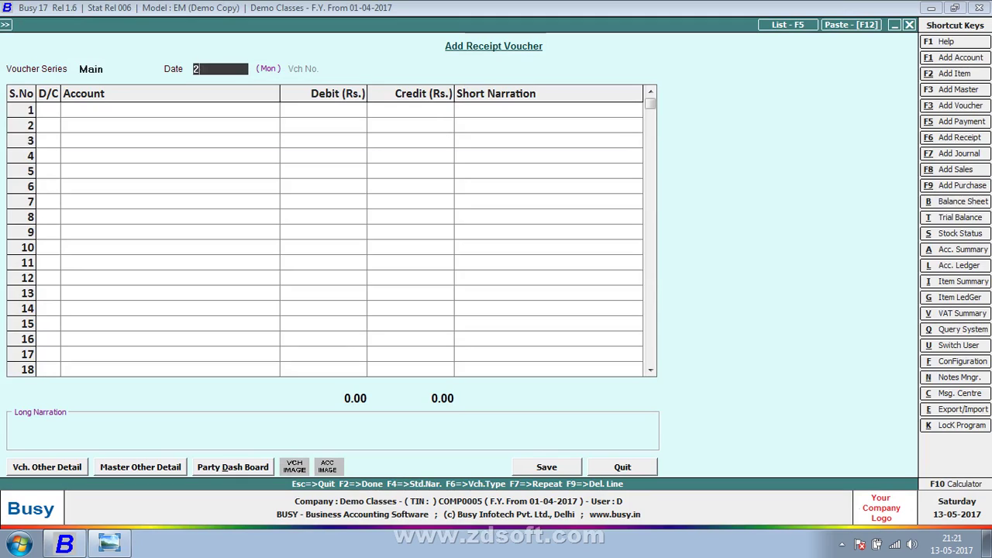
pyautogui.write('4')
pyautogui.press('Return')
pyautogui.press('Return')
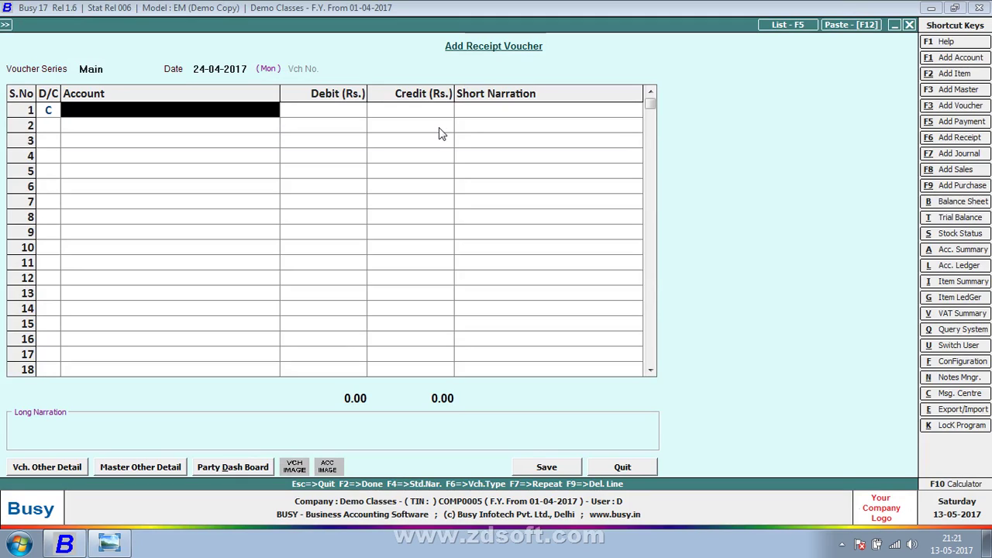
# - Credit account X with 2,000 in the first row, consulting the notebook photo for the amount
pyautogui.write('X')
pyautogui.press('Return')
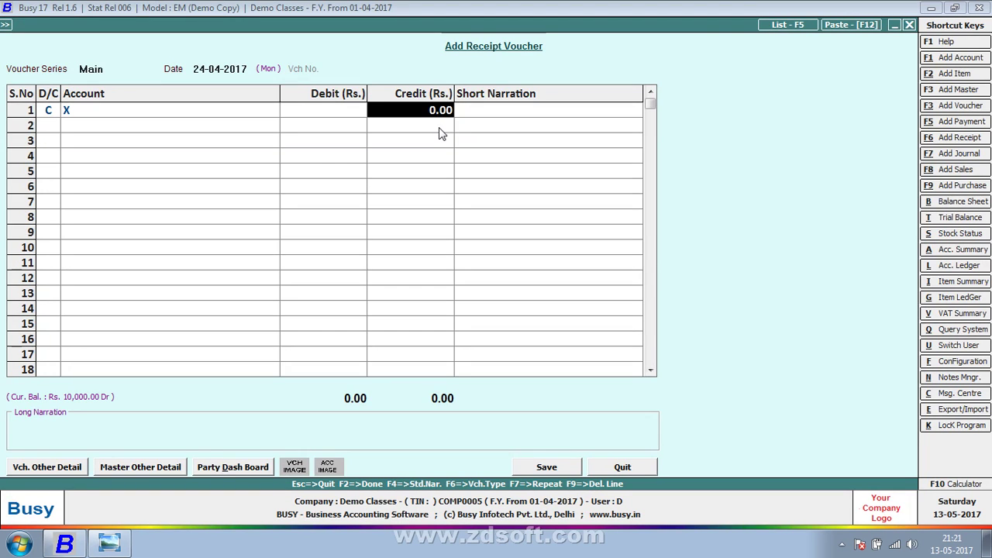
pyautogui.hotkey('alt', 'Tab')
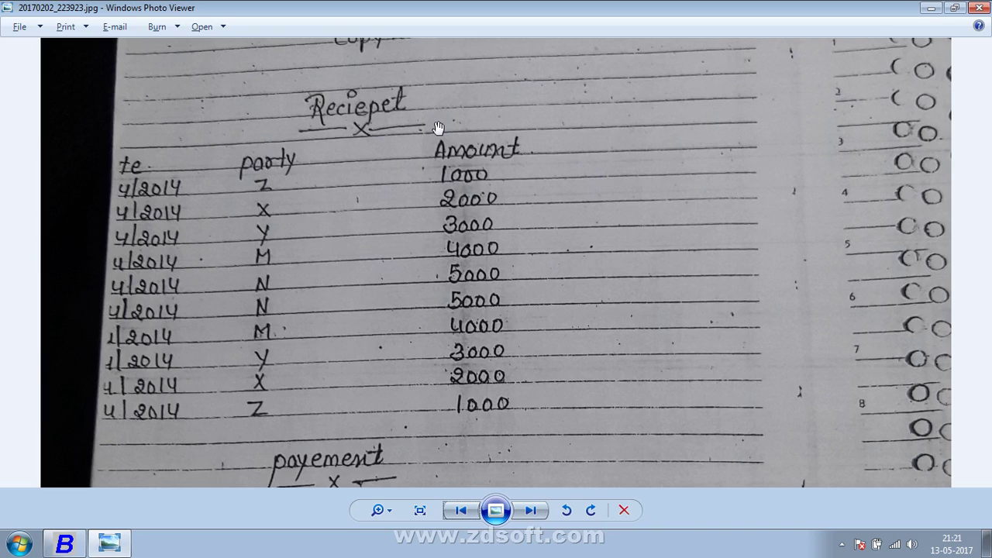
pyautogui.hotkey('alt', 'Tab')
pyautogui.write('2000')
pyautogui.press('Return')
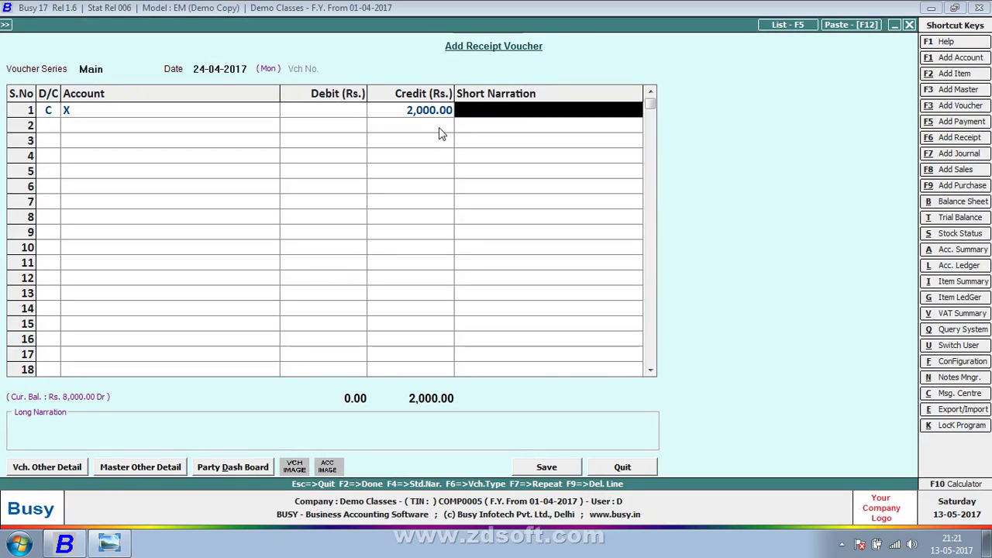
# - Add a second row debiting Cash with 2,000 and proceed through the voucher without saving it
pyautogui.press('Return')
pyautogui.write('Cash')
pyautogui.press('Return')
pyautogui.press('Return')
pyautogui.press('Return')
pyautogui.press('Return')
pyautogui.press('Return')
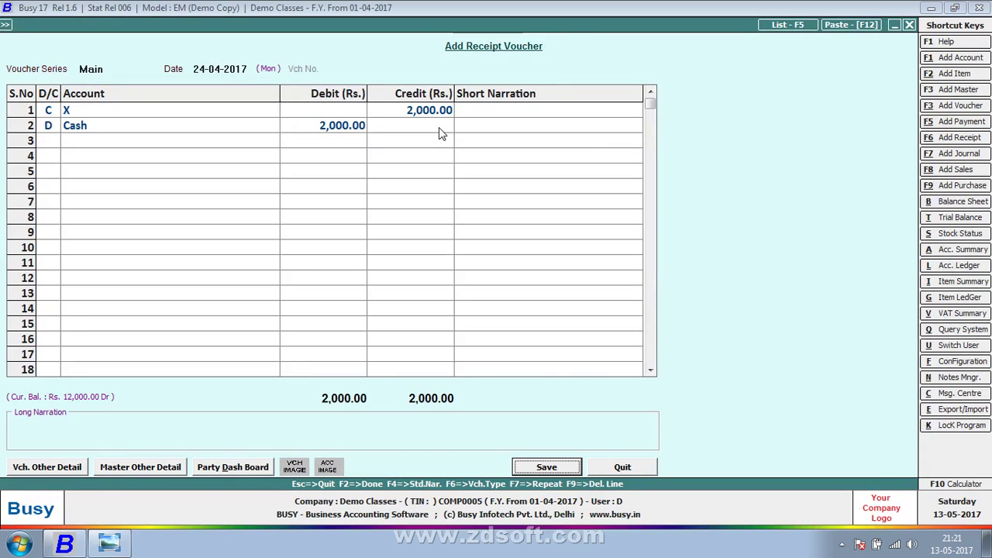
# - Go back through the Cash and X rows and examine how each account's current balance reacts to its amount
pyautogui.press('Tab')
pyautogui.press('Tab')
pyautogui.press('Up')
pyautogui.press('Right')
pyautogui.press('Right')
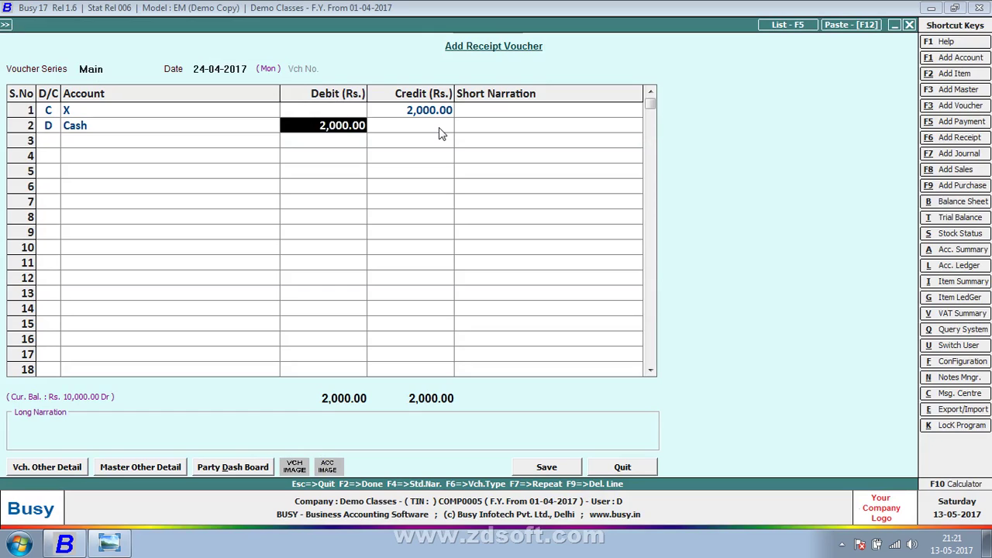
pyautogui.press('Right')
pyautogui.press('Left')
pyautogui.press('Left')
pyautogui.press('Up')
pyautogui.press('Right')
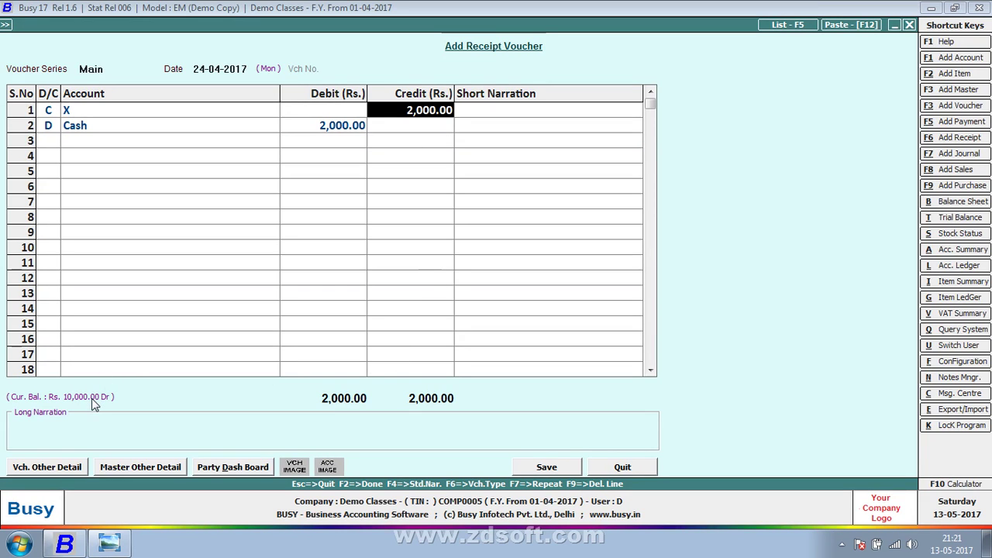
pyautogui.press('Return')
pyautogui.press('Return')
pyautogui.press('Return')
pyautogui.press('Return')
pyautogui.press('Return')
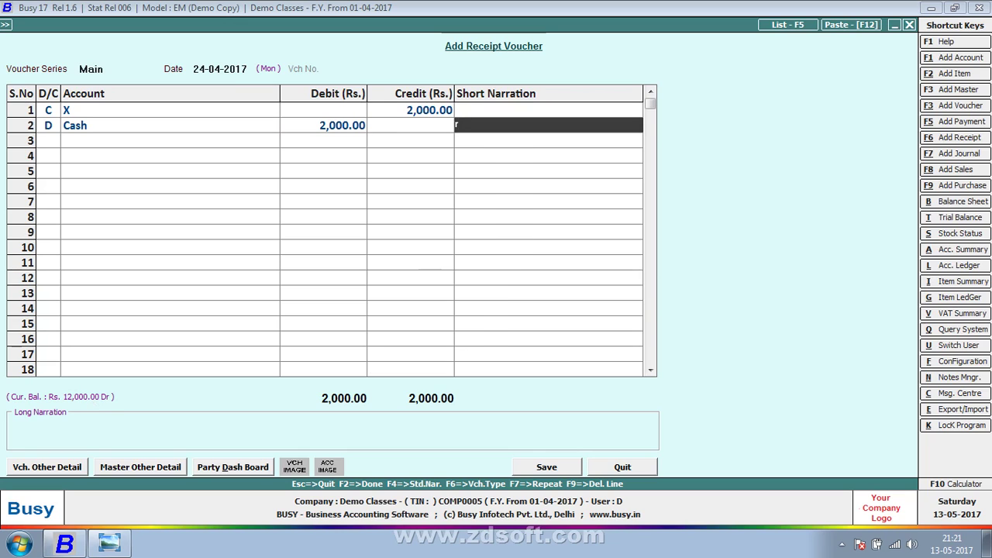
# - Enter "Clsoing bl" as the short narration of the Cash row
pyautogui.write('clsoing')
pyautogui.press('BackSpace')
pyautogui.press('BackSpace')
pyautogui.write('g n')
pyautogui.press('BackSpace')
pyautogui.write('bla')
pyautogui.press('BackSpace')
# - Compare the current balances of X and Cash before and after their amounts in the voucher rows
pyautogui.press('Left')
pyautogui.press('Left')
pyautogui.press('Up')
pyautogui.press('Up')
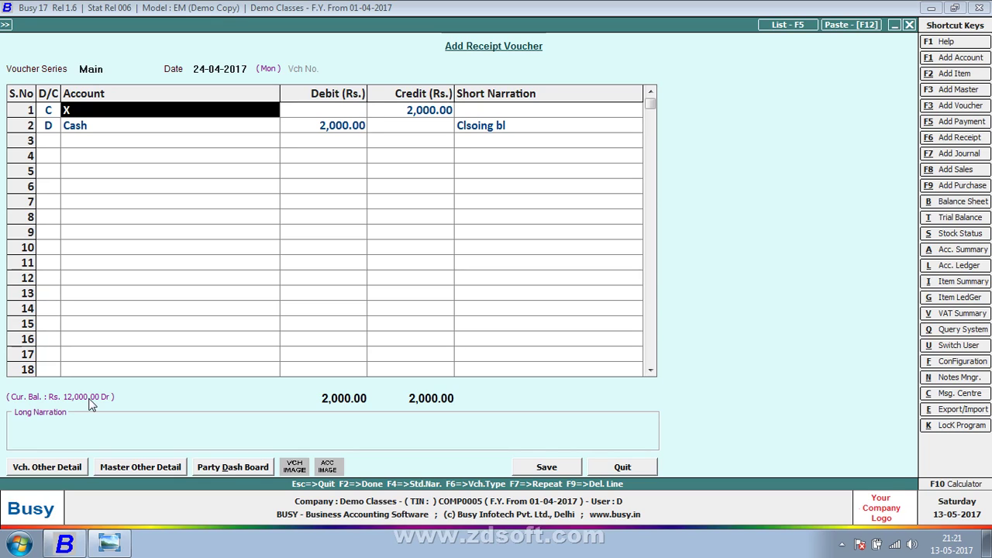
pyautogui.press('Return')
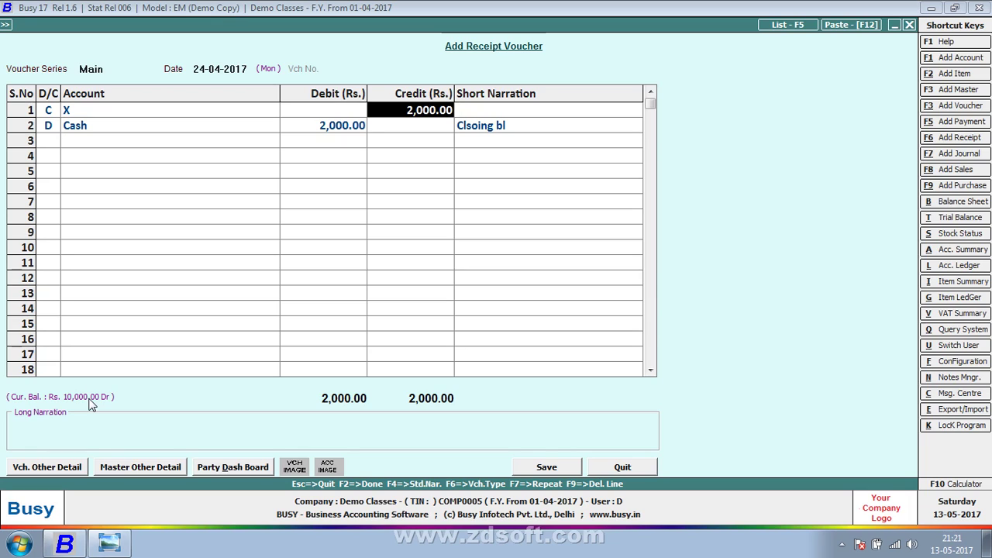
pyautogui.press('Return')
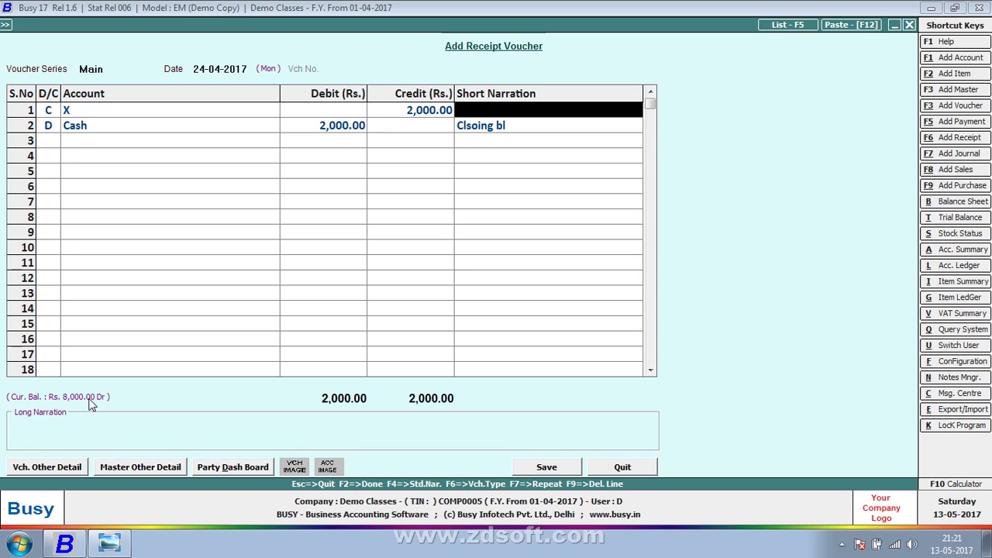
pyautogui.press('Return')
pyautogui.press('Return')
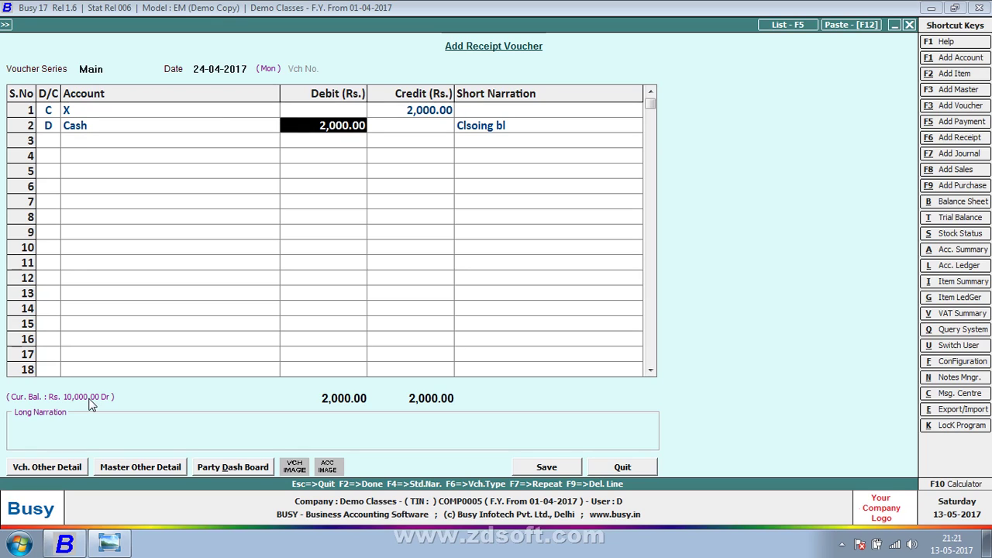
pyautogui.press('Return')
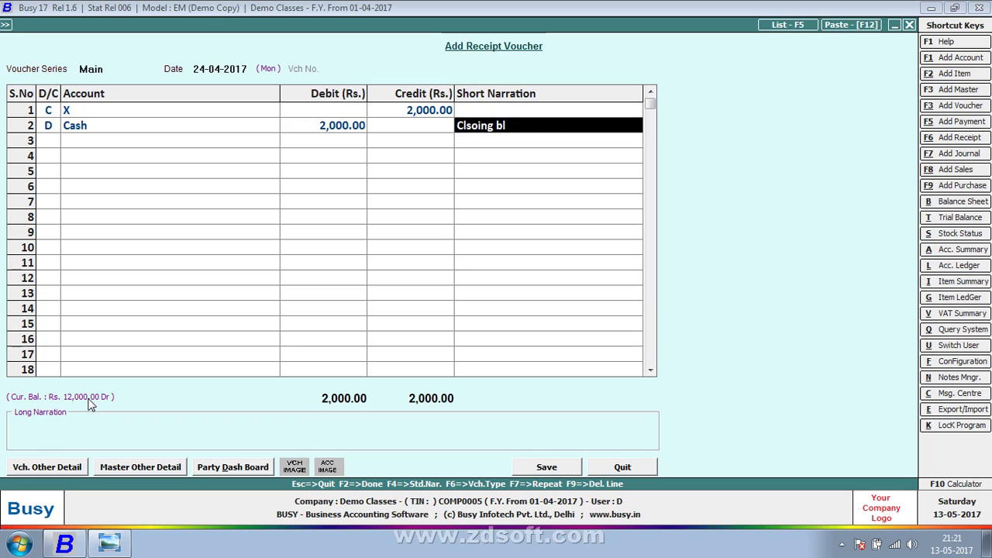
pyautogui.press('Up')
pyautogui.press('Left')
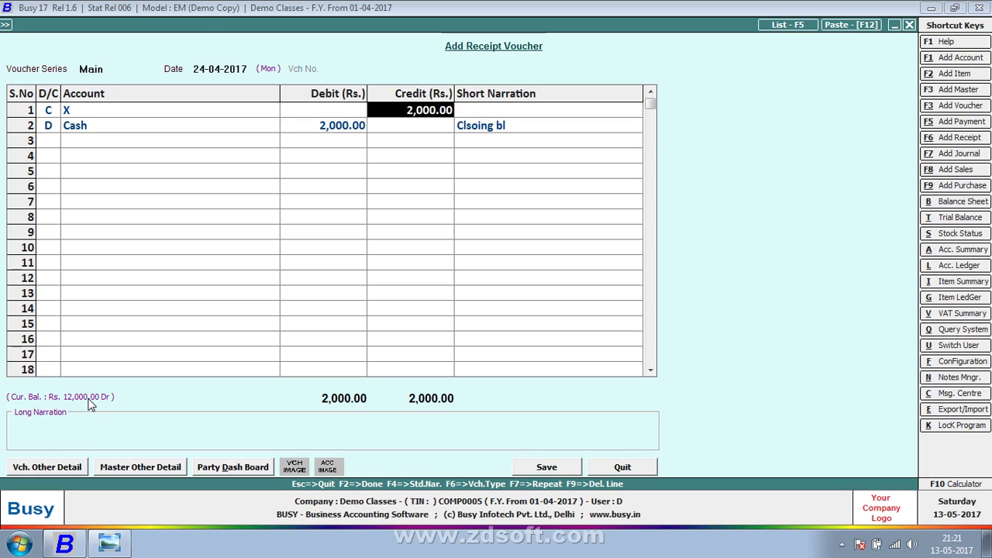
# - Compare the current balances of X and Cash in the voucher rows before and after their 2,000 amounts
pyautogui.press('Left')
pyautogui.press('Return')
pyautogui.press('Return')
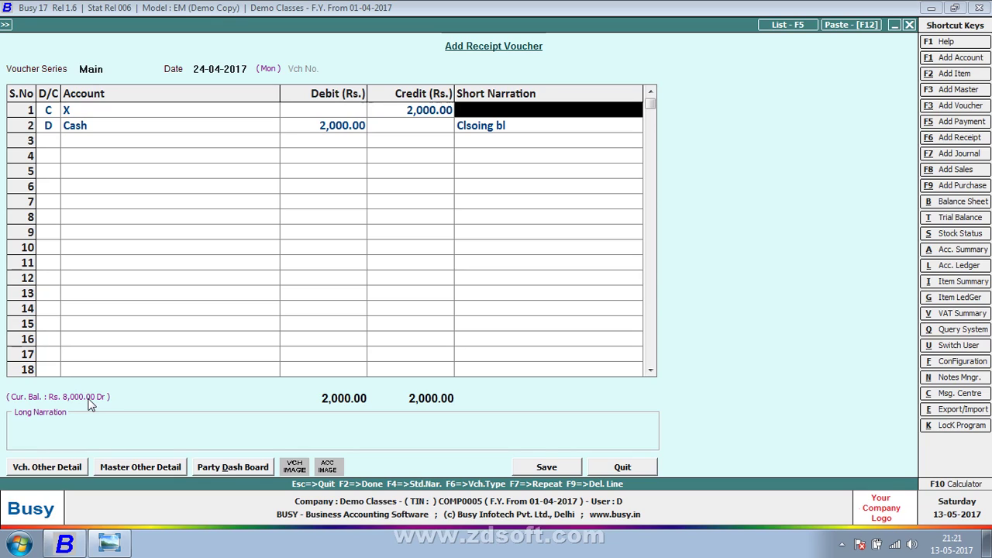
pyautogui.press('Return')
pyautogui.press('Return')
pyautogui.press('Return')
pyautogui.press('Return')
pyautogui.press('Return')
pyautogui.press('Return')
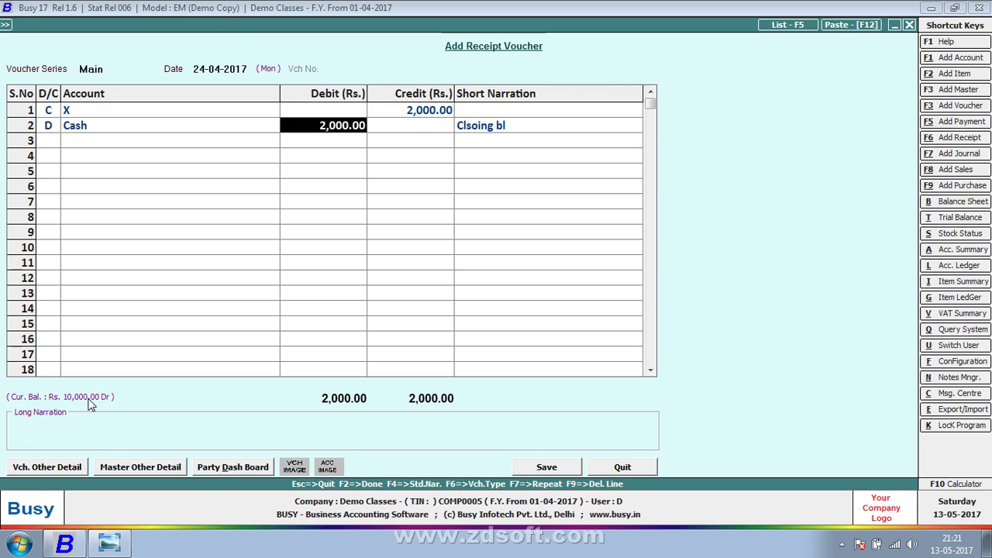
# - Proceed past the Cash row and save the 2,000 receipt voucher for X
pyautogui.press('Up')
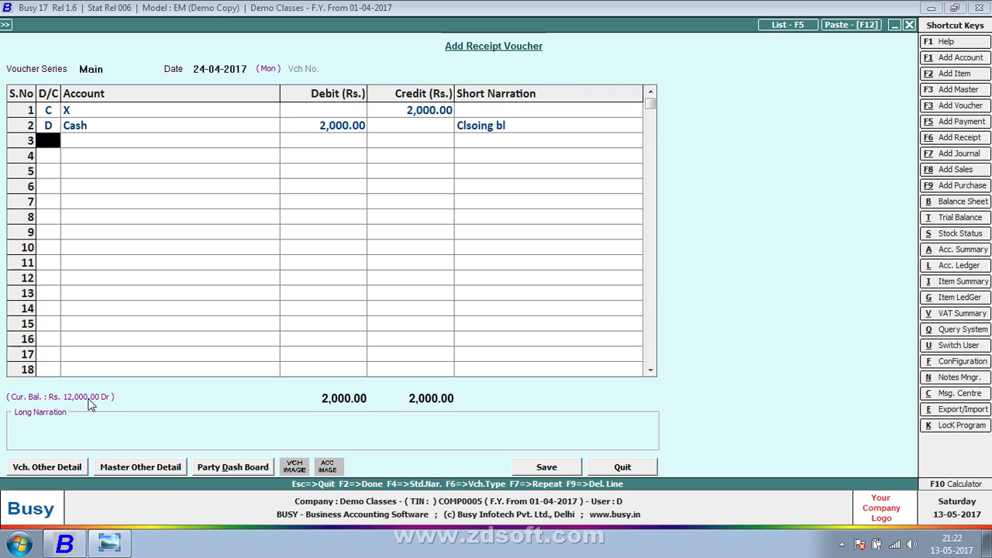
pyautogui.press('Up')
pyautogui.press('Return')
pyautogui.press('Return')
pyautogui.press('Return')
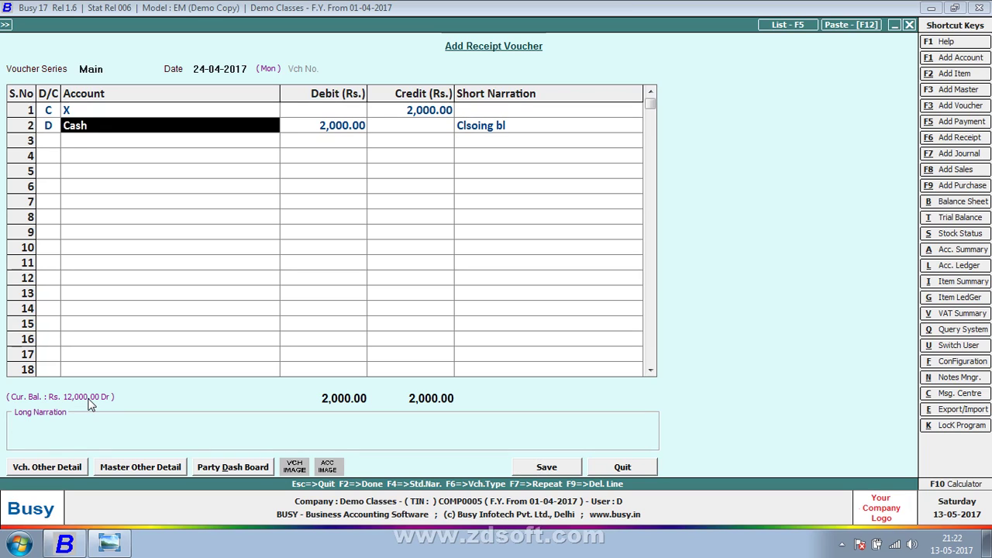
pyautogui.press('Return')
pyautogui.press('Return')
pyautogui.press('Return')
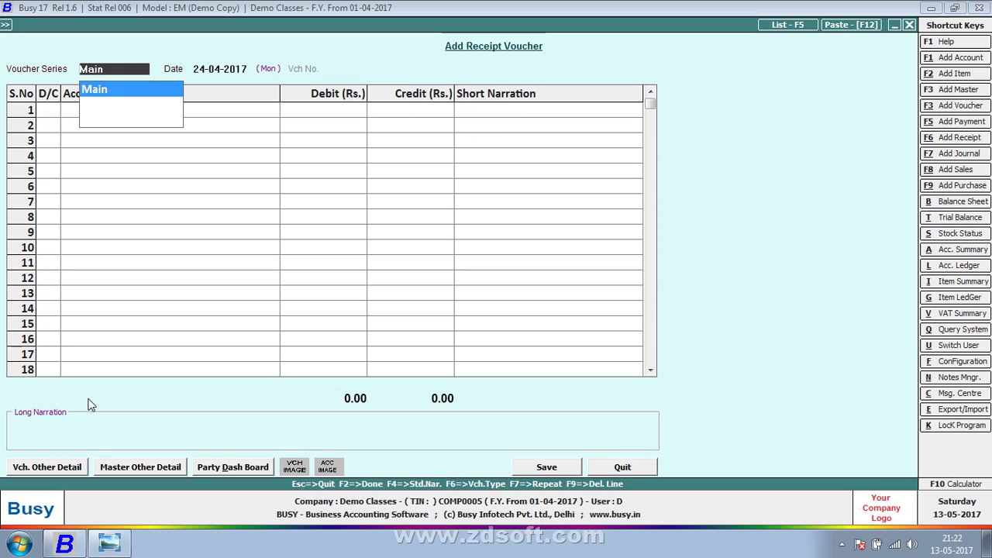
# - Using the notebook photo, start a receipt voucher dated 24-04-2017 that credits account Y with 3,000
pyautogui.hotkey('alt', 'Tab')
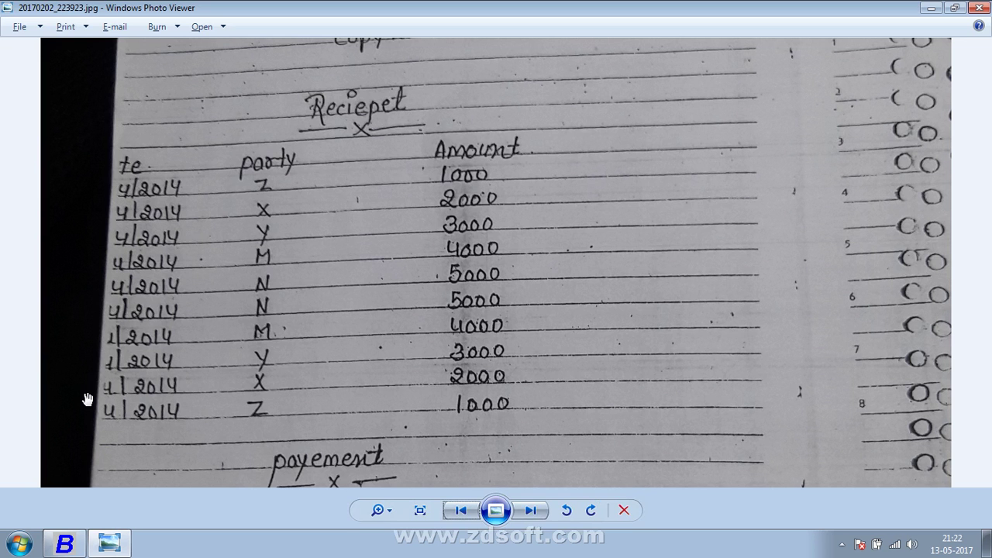
pyautogui.hotkey('alt', 'Tab')
pyautogui.write('24')
pyautogui.press('Return')
pyautogui.press('Return')
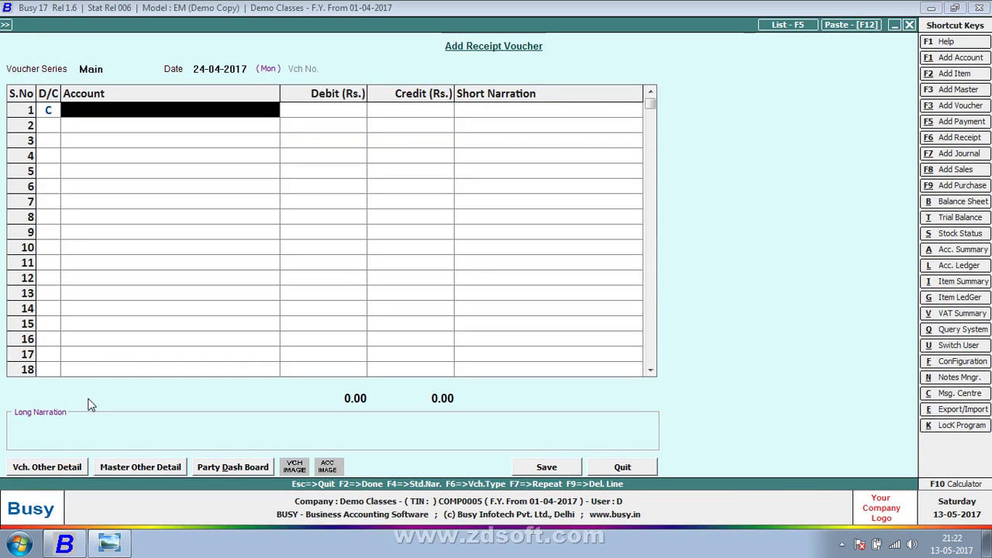
pyautogui.write('y')
pyautogui.press('Return')
pyautogui.hotkey('alt', 'Tab')
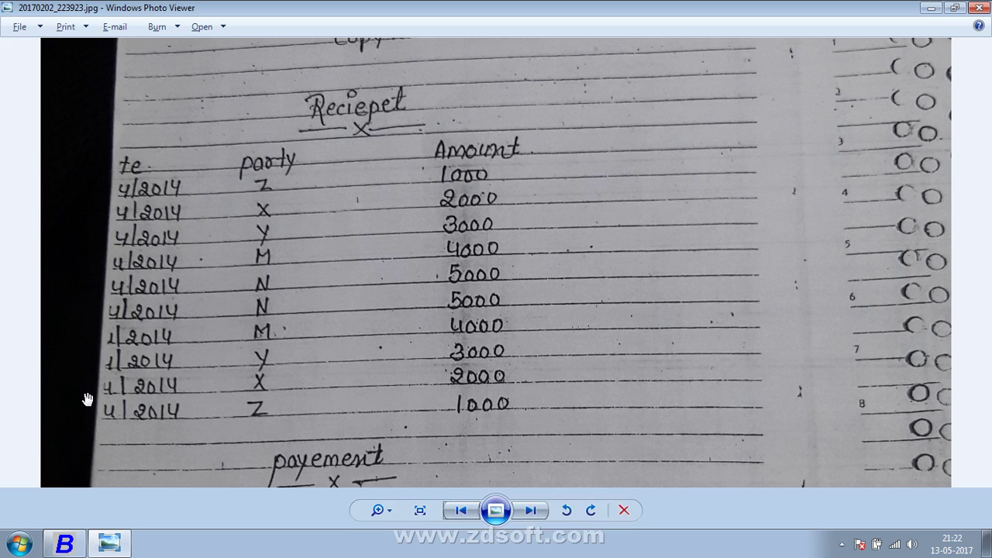
pyautogui.hotkey('alt', 'Tab')
pyautogui.write('3000')
pyautogui.press('Return')
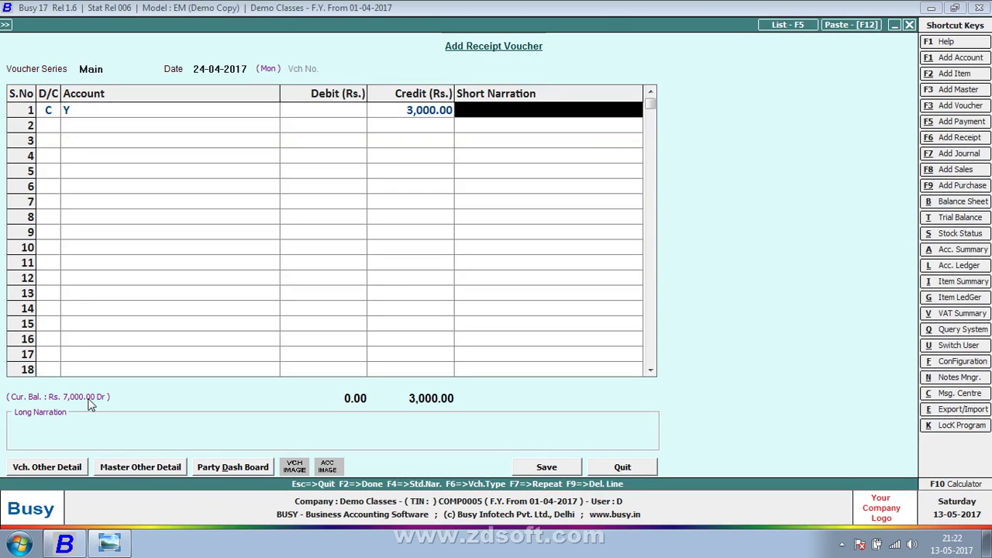
# - Debit Cash with 3,000 against Y and save the receipt voucher
pyautogui.press('Return')
pyautogui.press('Return')
pyautogui.press('Return')
pyautogui.press('Return')
pyautogui.press('Return')
pyautogui.press('Return')
pyautogui.press('Return')
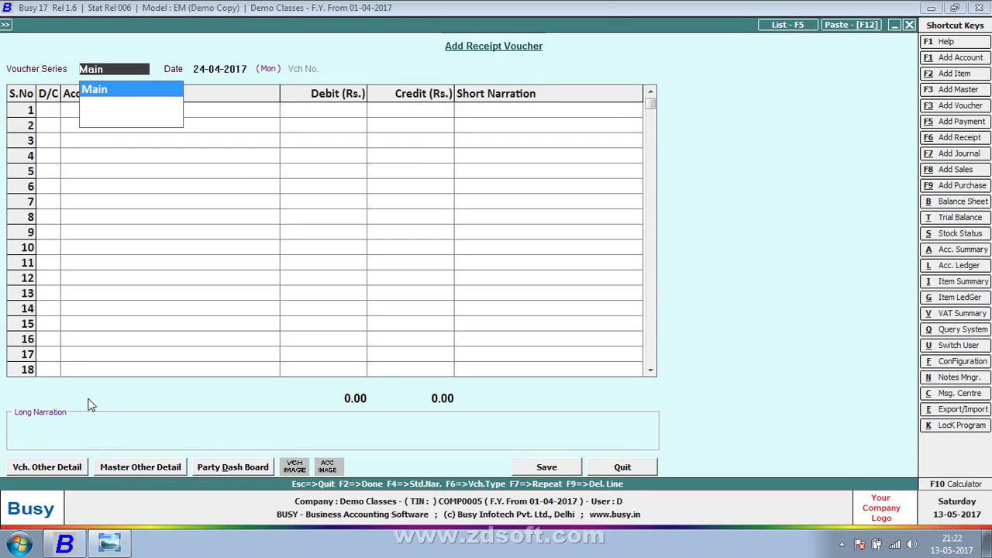
# - Start another receipt voucher dated 24-04-2017, crediting account M with 4,000 as listed in the notebook photo
pyautogui.press('Return')
pyautogui.press('Return')
pyautogui.press('Return')
pyautogui.hotkey('alt', 'Tab')
pyautogui.hotkey('alt', 'Tab')
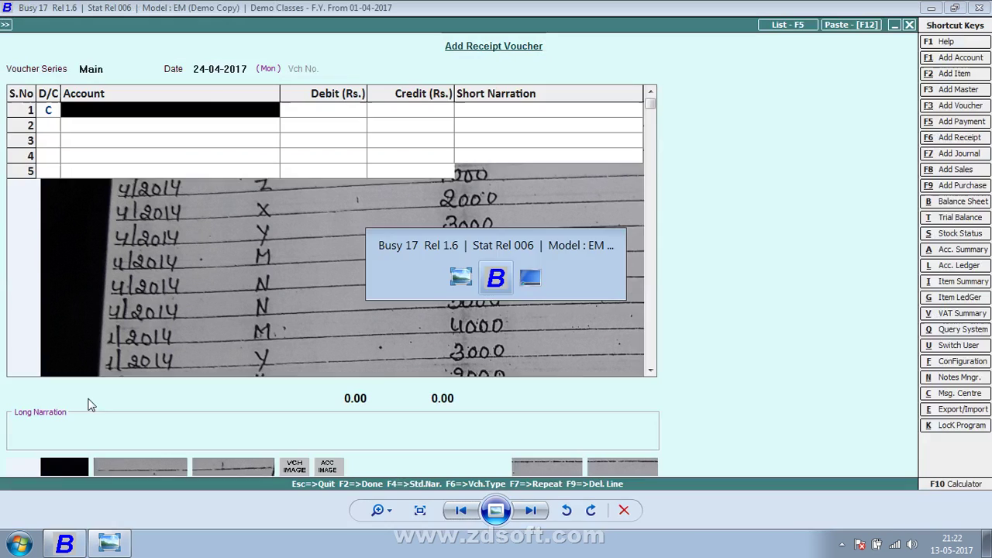
pyautogui.write('m')
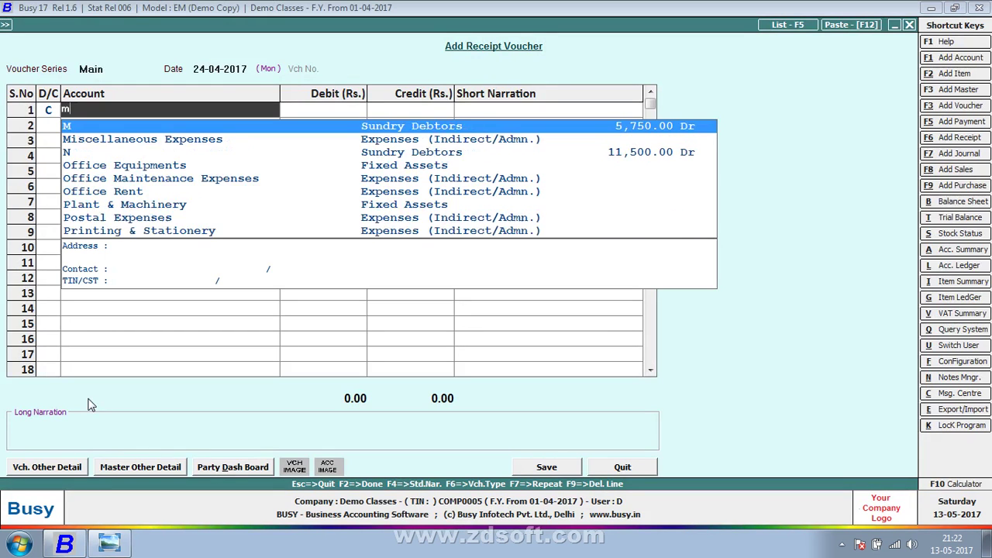
pyautogui.press('Return')
pyautogui.hotkey('alt', 'Tab')
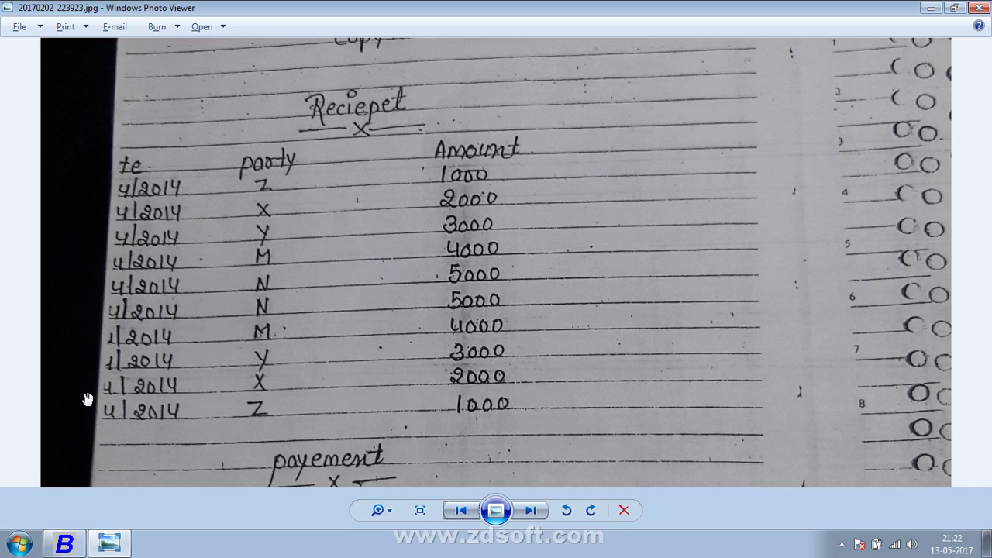
pyautogui.hotkey('alt', 'Tab')
pyautogui.write('4000')
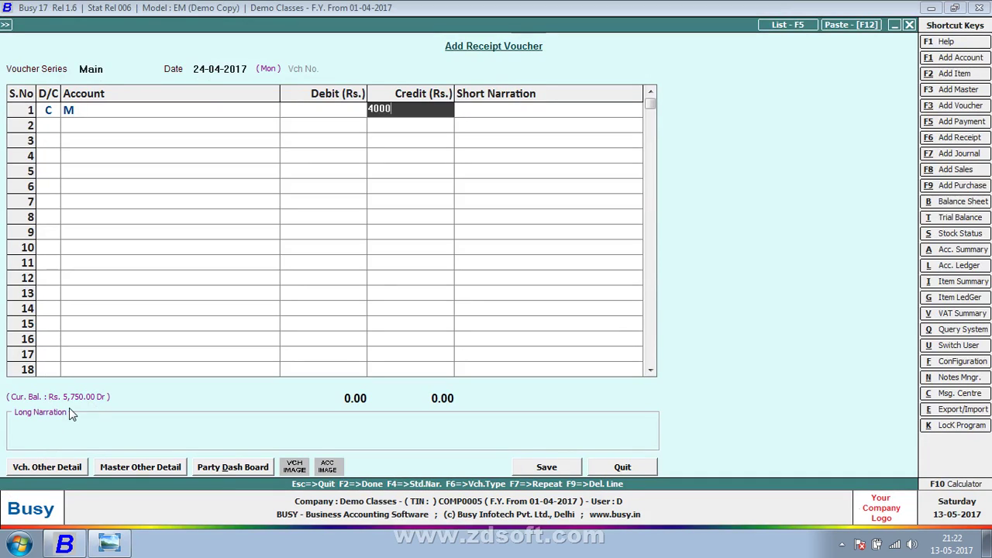
pyautogui.press('Return')
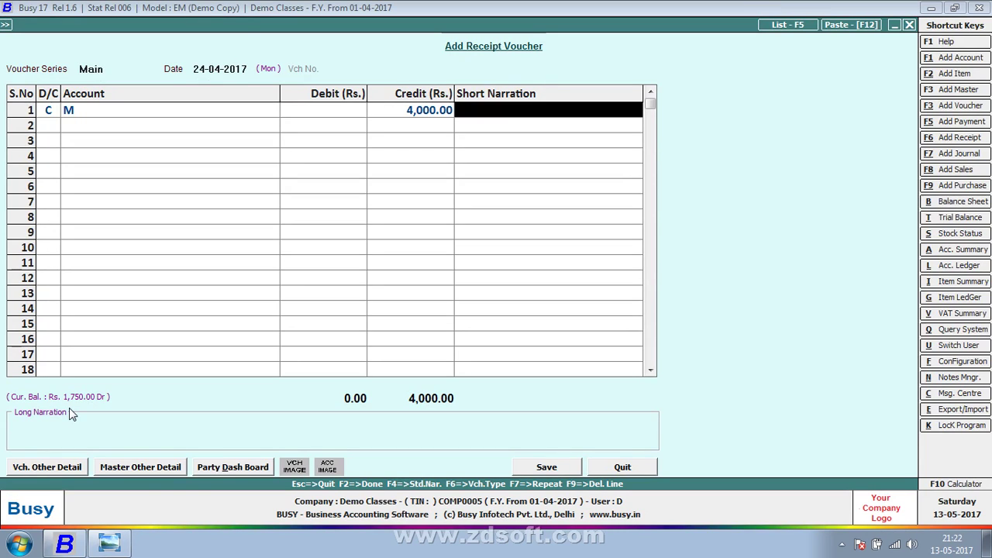
# - Add a second row debiting the Punjab National Bank account with 4,000
pyautogui.press('Return')
pyautogui.press('Return')
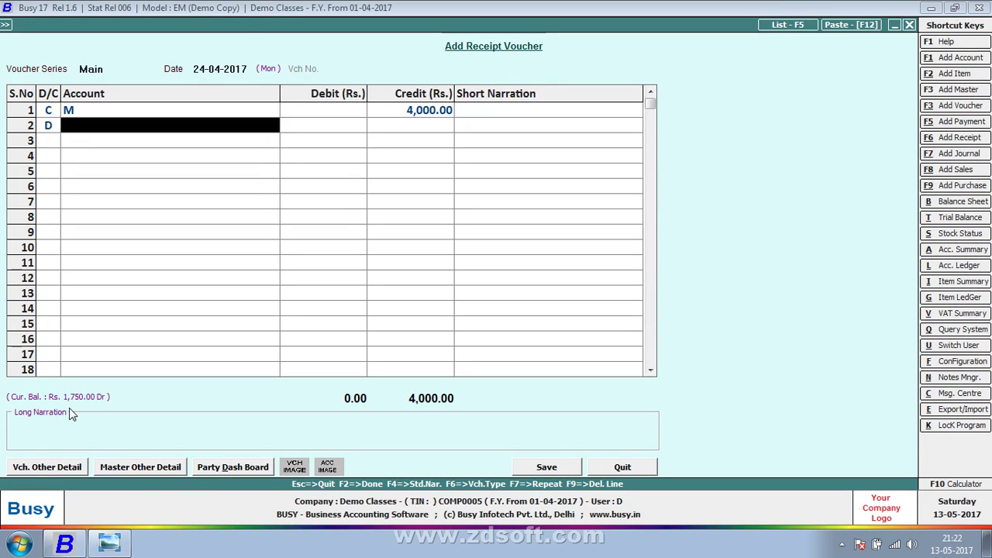
pyautogui.press('Down')
pyautogui.press('Down')
pyautogui.press('Return')
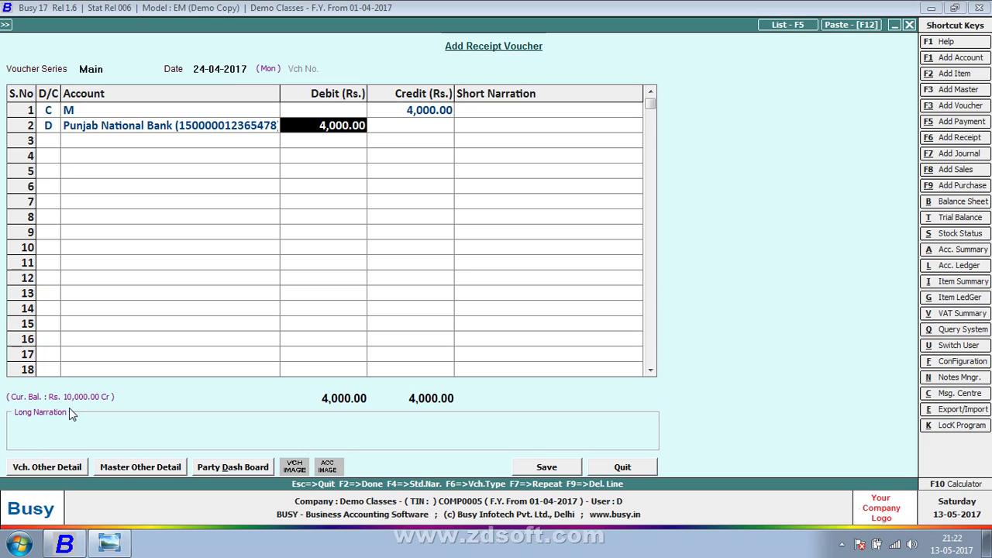
pyautogui.press('Return')
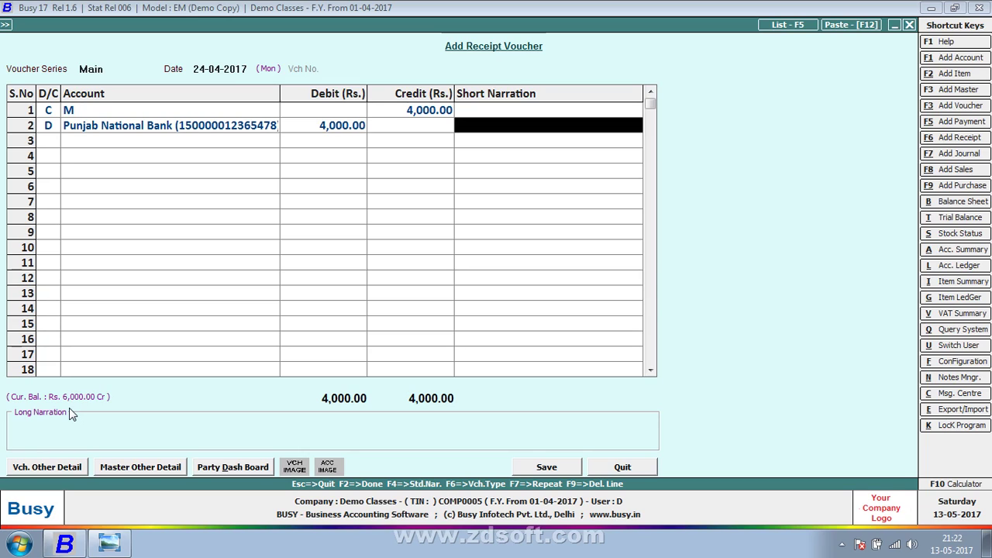
# - Enter "Cheque no-458793" as the short narration of the bank row and proceed through the voucher without saving it
pyautogui.write('s')
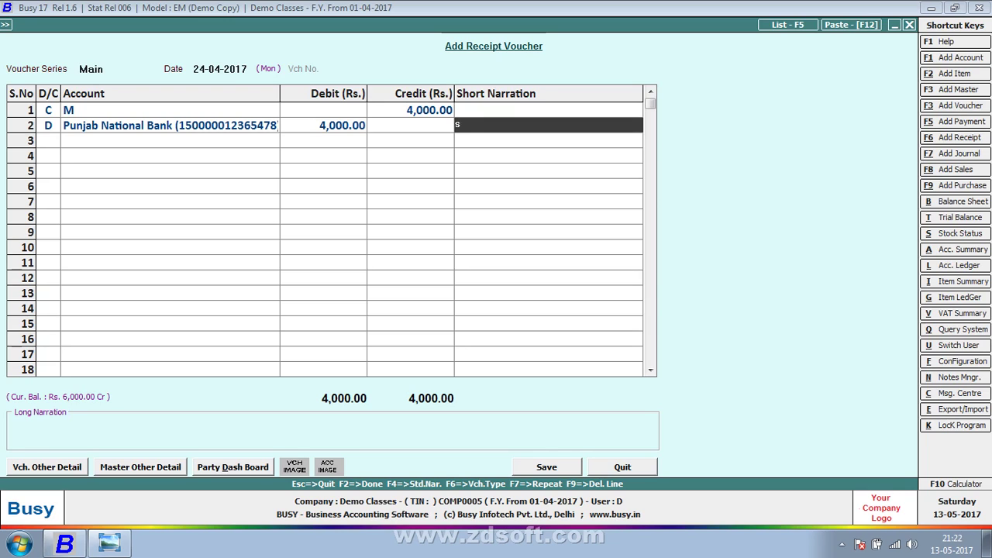
pyautogui.press('BackSpace')
pyautogui.write('CGH')
pyautogui.press('BackSpace')
pyautogui.press('BackSpace')
pyautogui.write('heque b')
pyautogui.press('BackSpace')
pyautogui.write('no-458793')
pyautogui.press('Return')
pyautogui.press('Return')
pyautogui.press('Return')
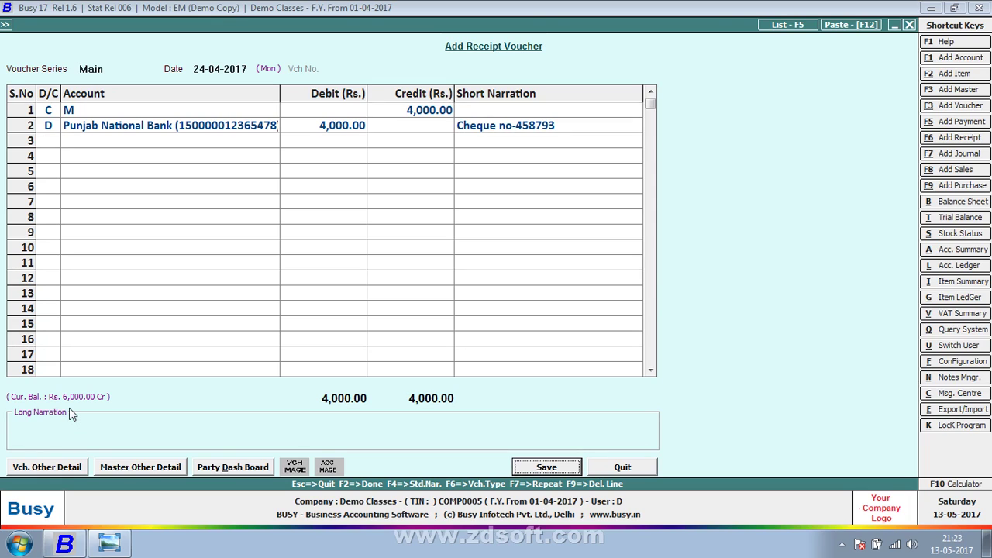
# - Go back to the long narration, enter "lonh narration", and save the bank receipt voucher for M
pyautogui.press('Escape')
pyautogui.press('Up')
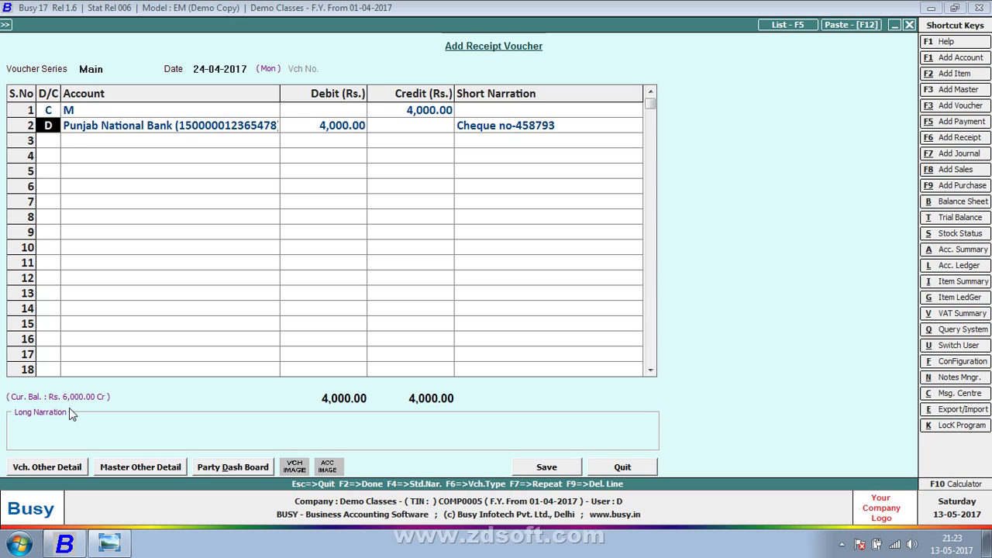
pyautogui.press('Return')
pyautogui.press('Return')
pyautogui.press('Return')
pyautogui.press('Return')
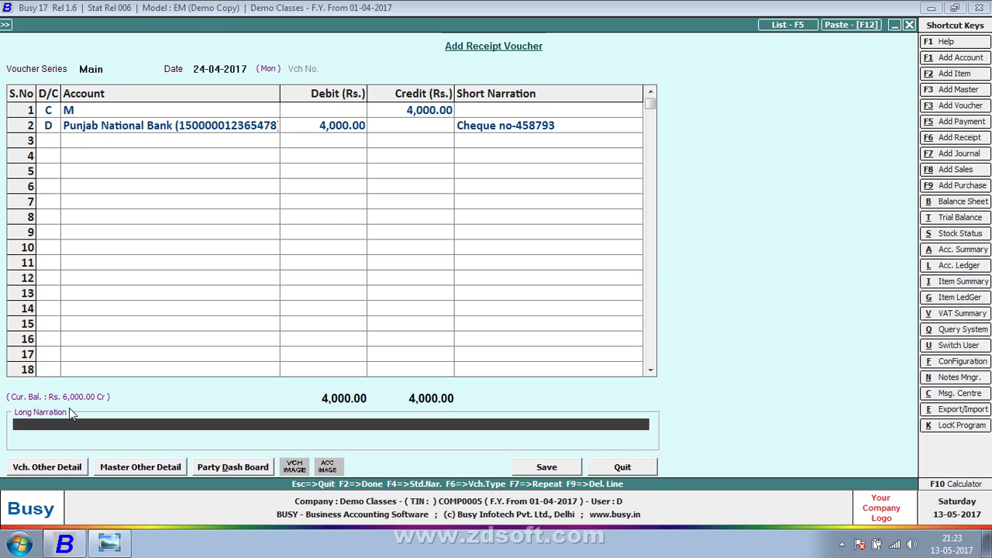
pyautogui.write('lonh nst')
pyautogui.press('BackSpace')
pyautogui.press('BackSpace')
pyautogui.write('arration')
pyautogui.press('Return')
pyautogui.press('Return')
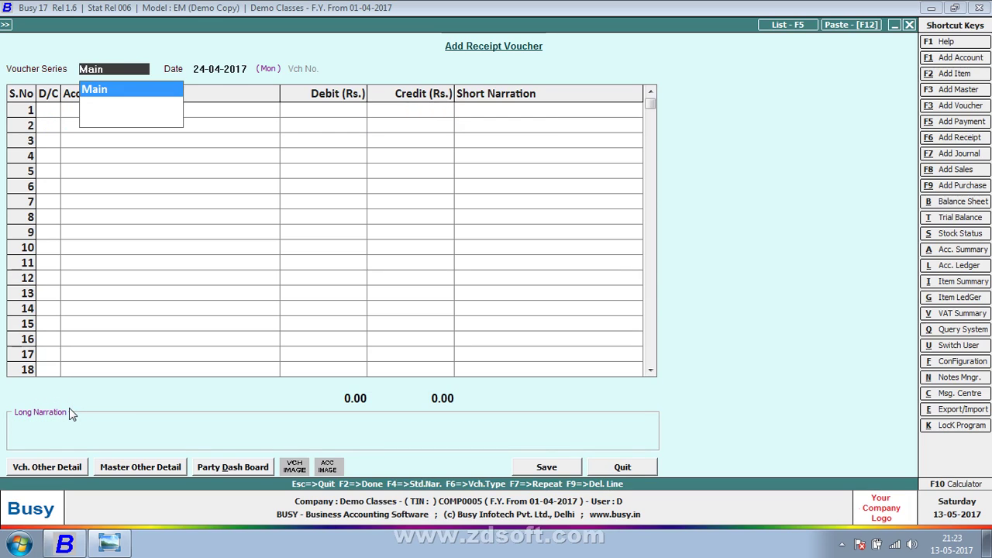
# - Leave receipt entry and open a new payment voucher
pyautogui.press('Escape')
pyautogui.press('Escape')
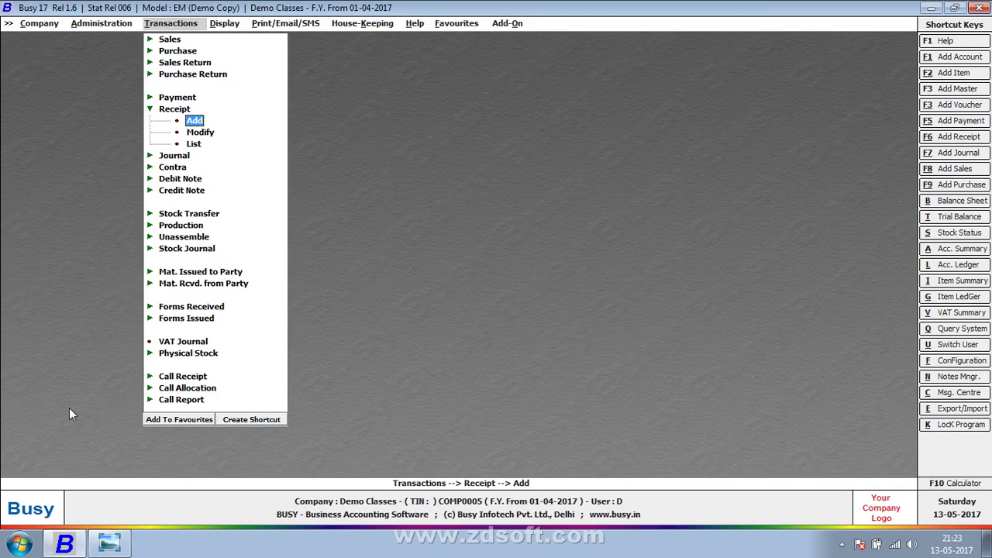
pyautogui.press('Escape')
pyautogui.press('Up')
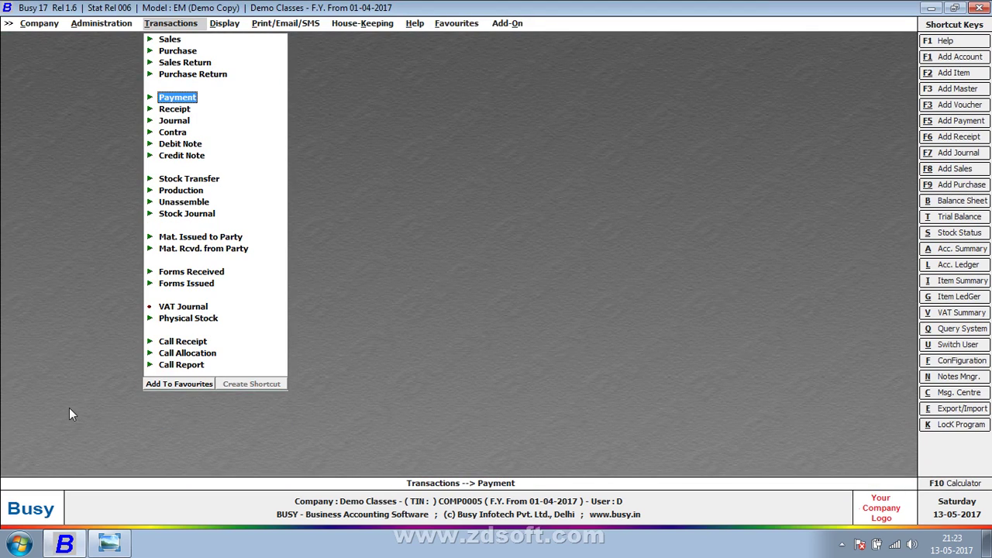
pyautogui.press('Return')
pyautogui.press('Return')
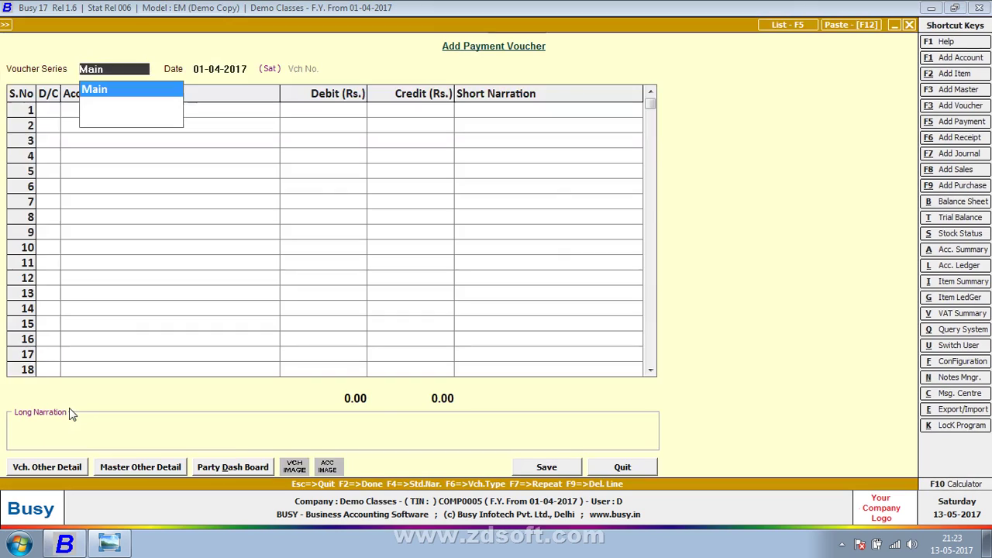
# - Bring the payment list of the notebook photo into view and date the payment voucher 26-04-2017 in the Main series
pyautogui.press('Return')
pyautogui.press('Return')
pyautogui.hotkey('alt', 'Tab')
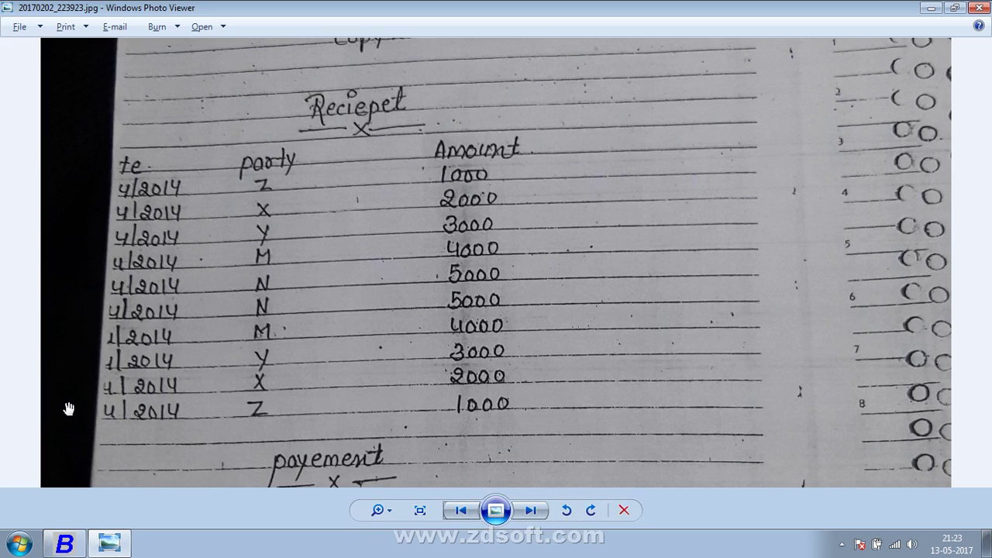
pyautogui.moveTo(213, 437); pyautogui.dragTo(233, 222)
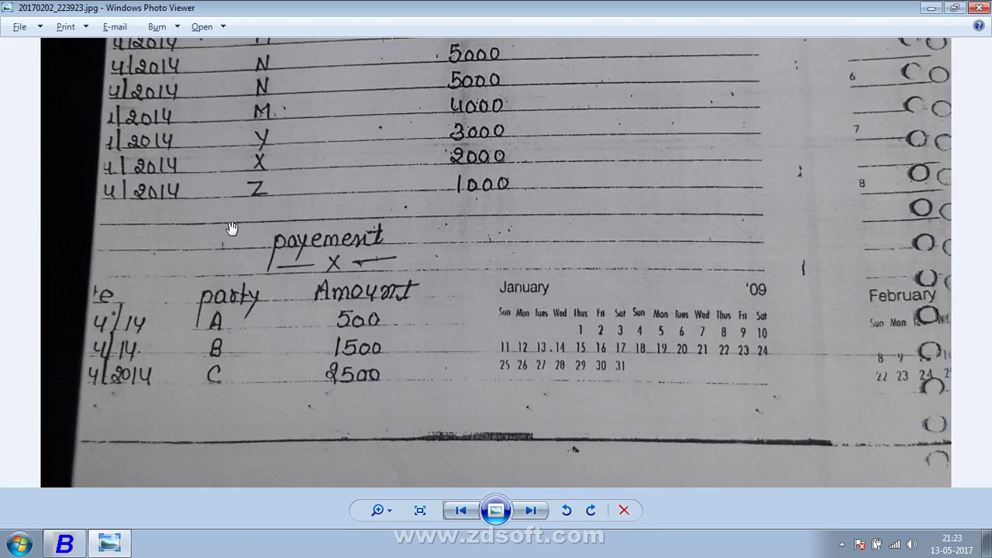
pyautogui.hotkey('alt', 'Tab')
pyautogui.write('26')
pyautogui.press('Return')
pyautogui.press('Return')
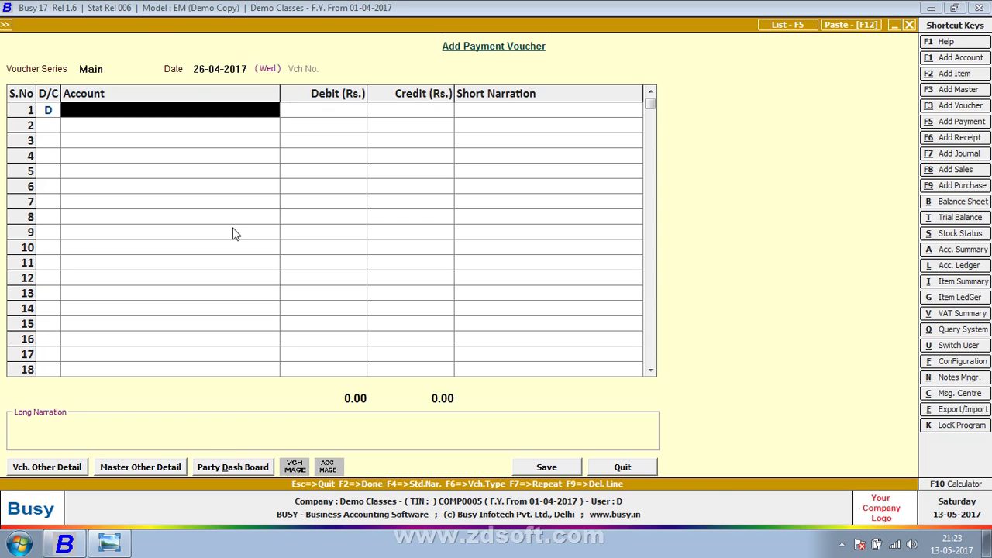
# - Enter the 500 payment to party A from the notebook photo, debiting A and crediting Cash
pyautogui.write('a')
pyautogui.press('Return')
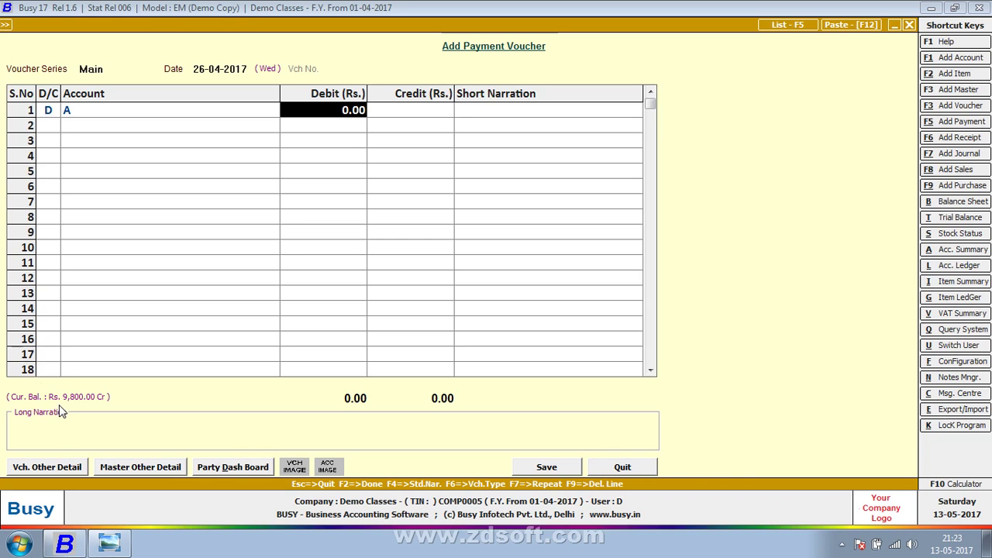
pyautogui.hotkey('alt', 'Tab')
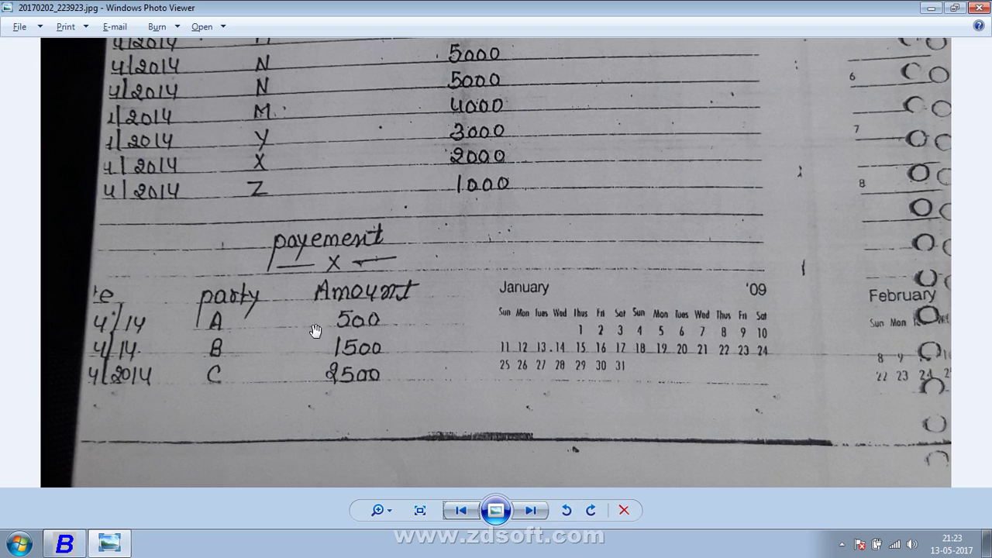
pyautogui.hotkey('alt', 'Tab')
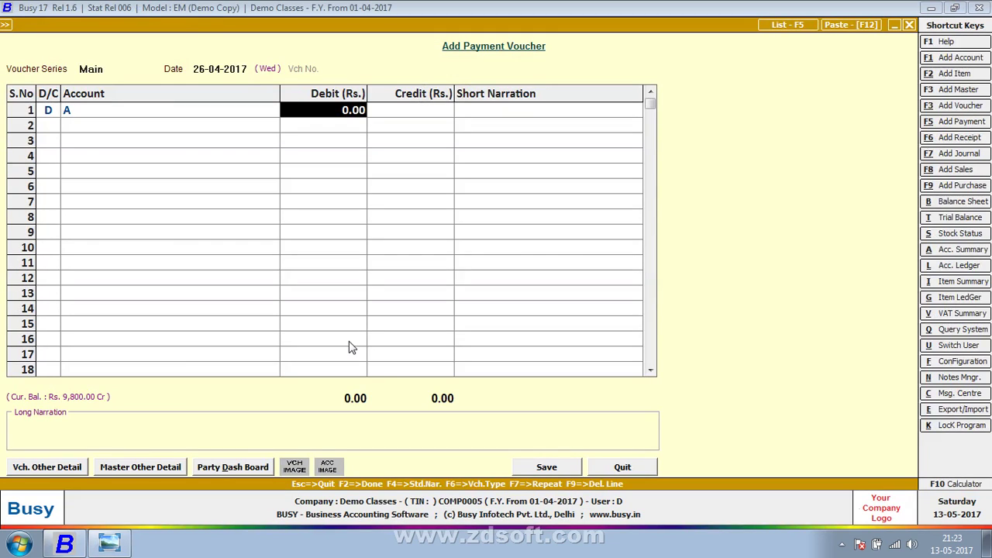
pyautogui.write('50')
pyautogui.press('BackSpace')
pyautogui.write('00')
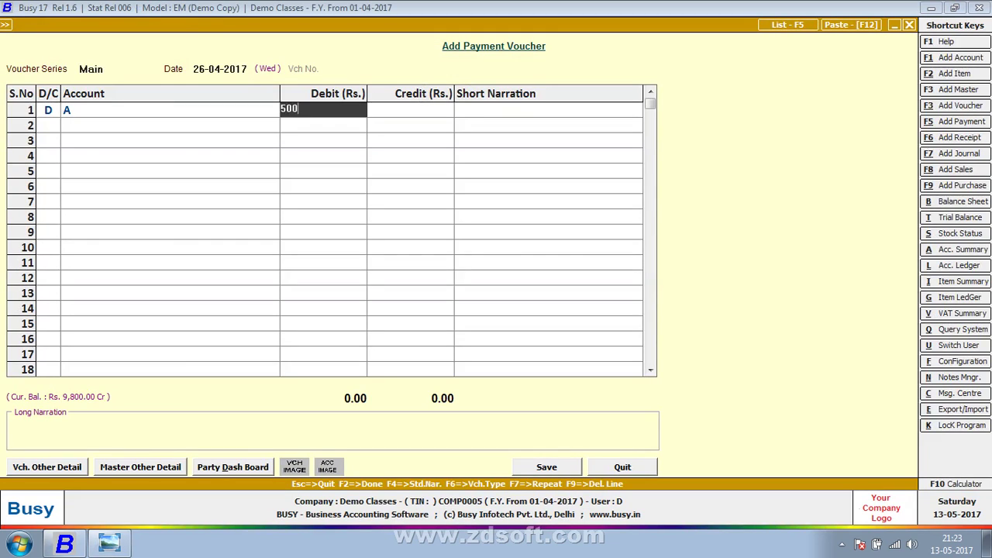
pyautogui.press('Return')
pyautogui.press('Return')
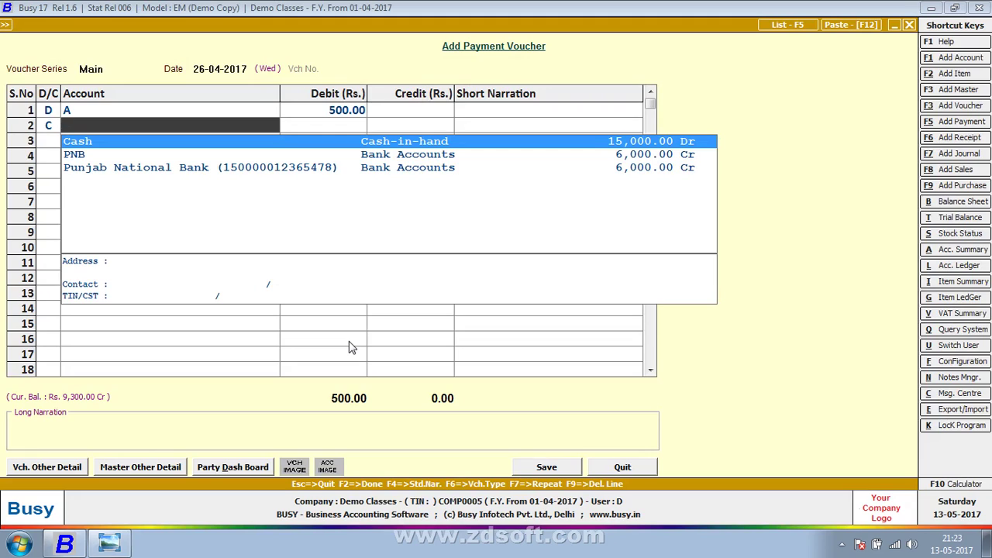
pyautogui.press('Return')
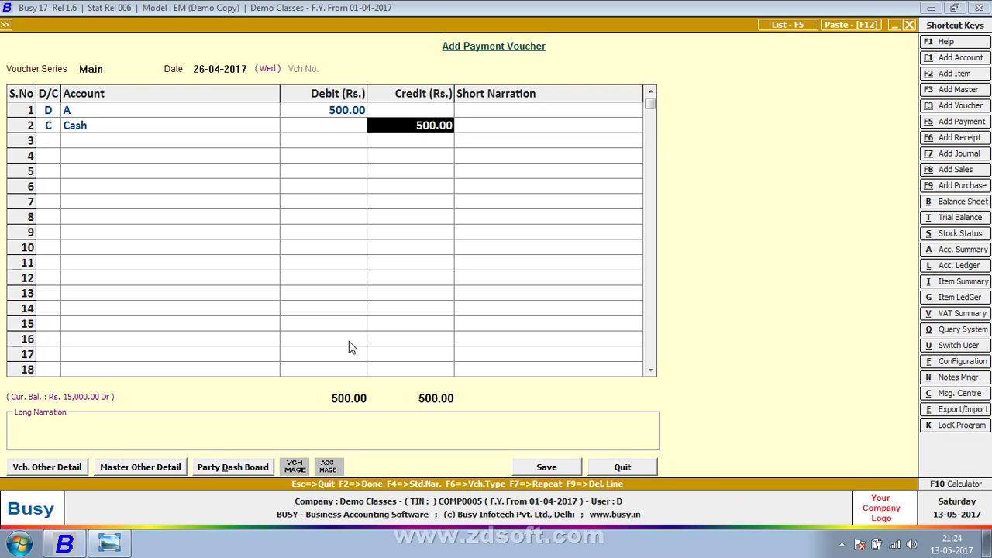
# - Review party A's debit line and the Cash credit line, and save the 500 payment voucher
pyautogui.press('Up')
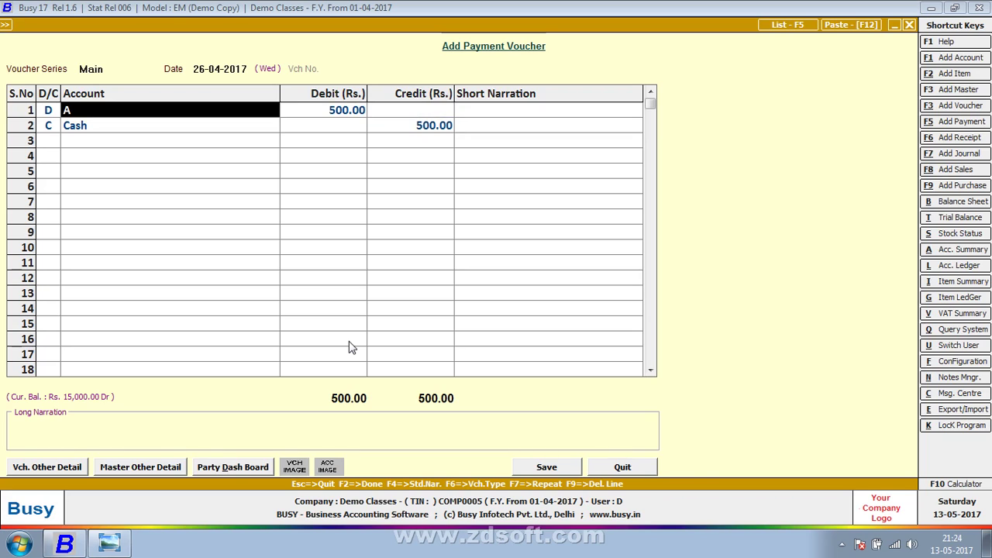
pyautogui.press('Return')
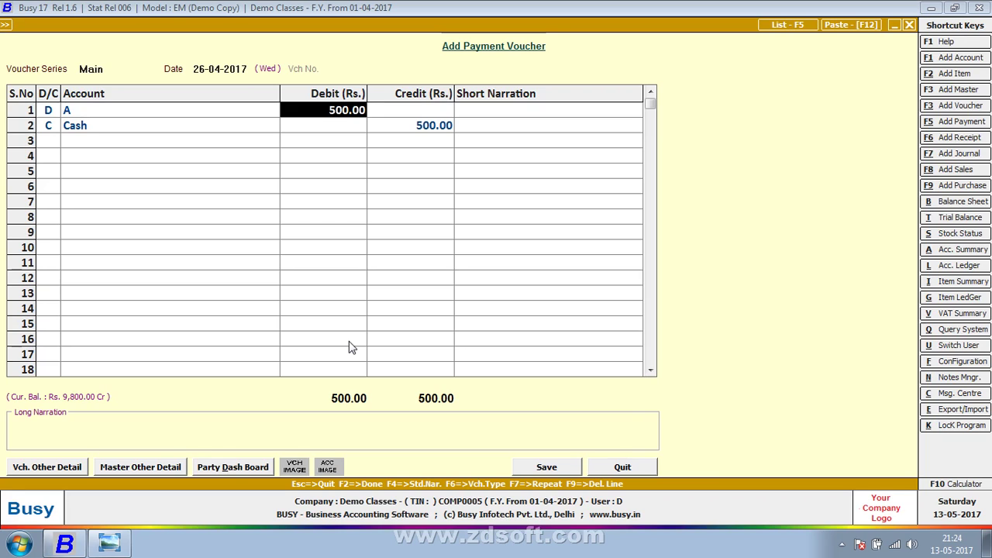
pyautogui.press('Return')
pyautogui.press('Return')
pyautogui.press('Return')
pyautogui.press('Return')
pyautogui.press('Return')
pyautogui.press('Return')
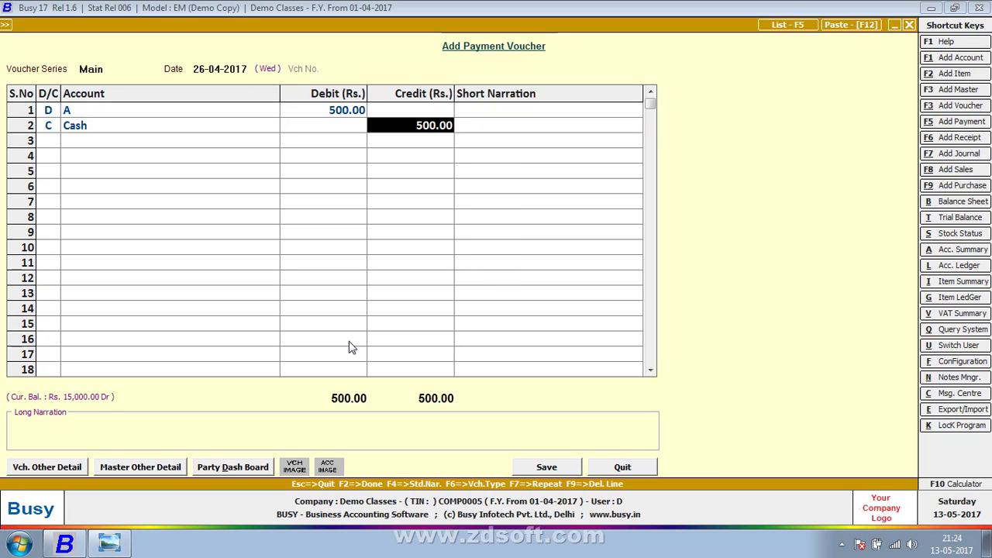
pyautogui.press('Return')
pyautogui.press('Return')
pyautogui.press('Return')
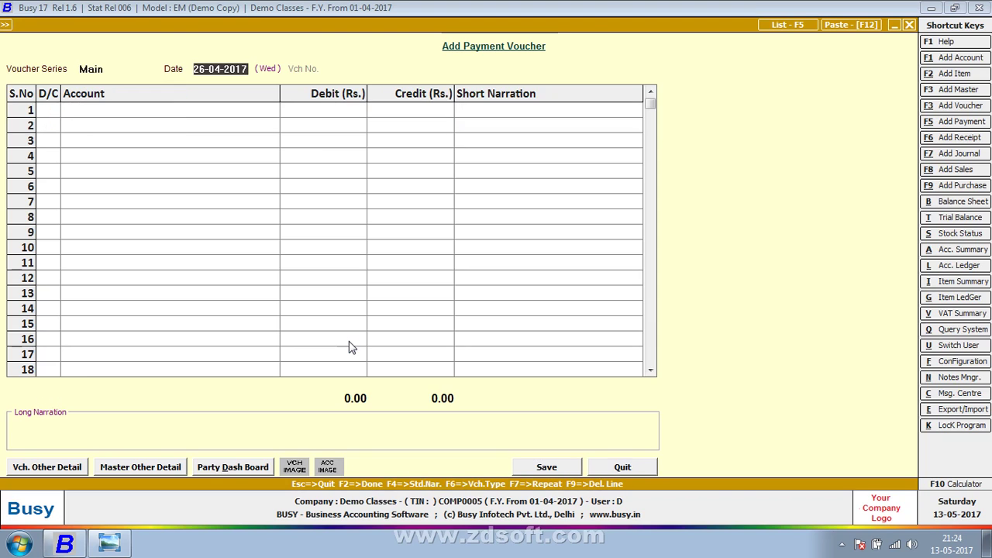
# - Debit party B with 1500 in a new payment voucher dated 26-04-2017, checking the amount against the notebook photo
pyautogui.press('Return')
pyautogui.press('Return')
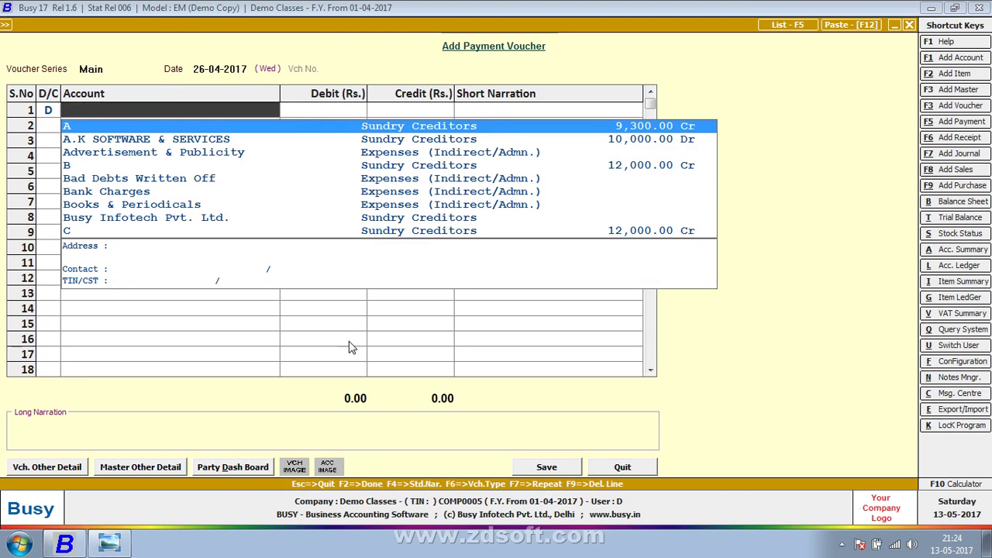
pyautogui.write('b')
pyautogui.press('Return')
pyautogui.write('12')
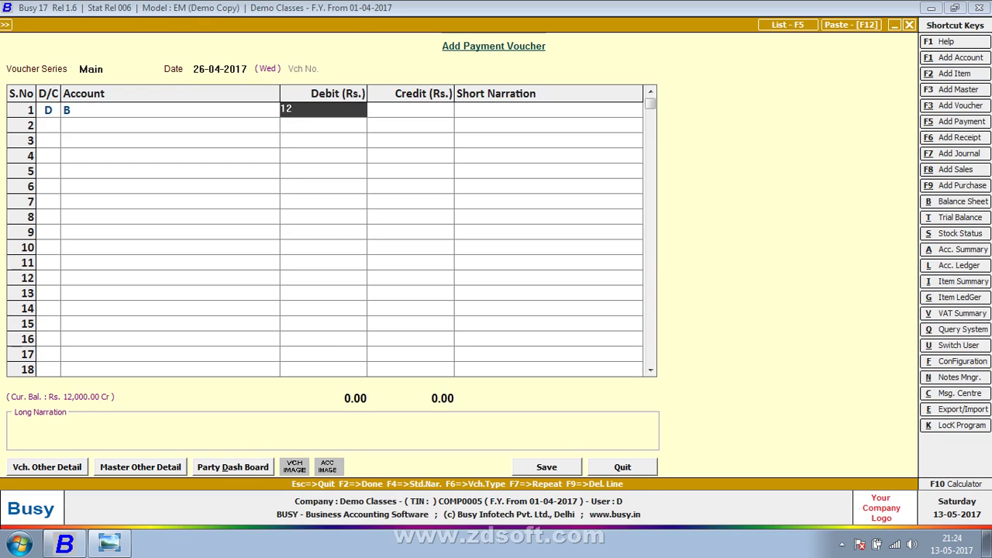
pyautogui.hotkey('alt', 'Tab')
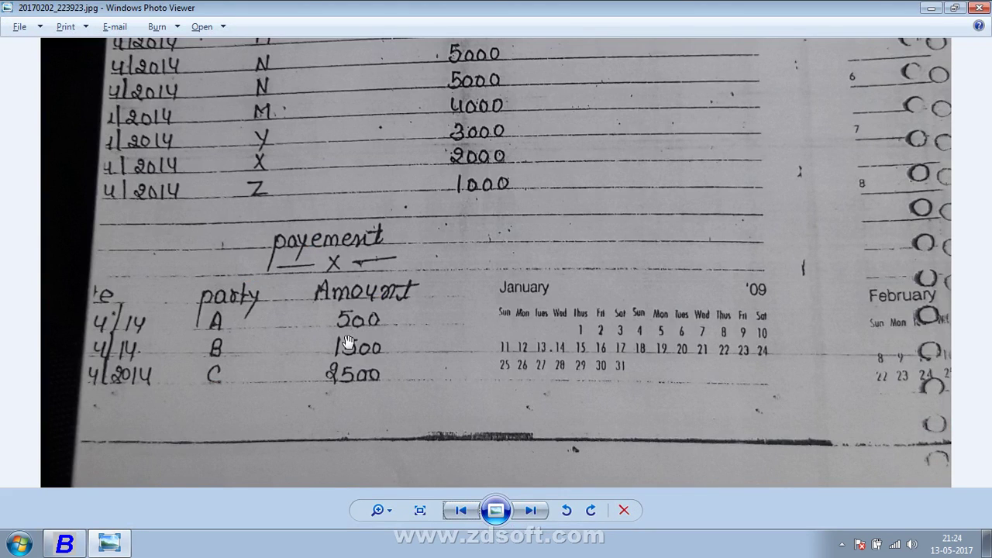
pyautogui.hotkey('alt', 'Tab')
pyautogui.press('BackSpace')
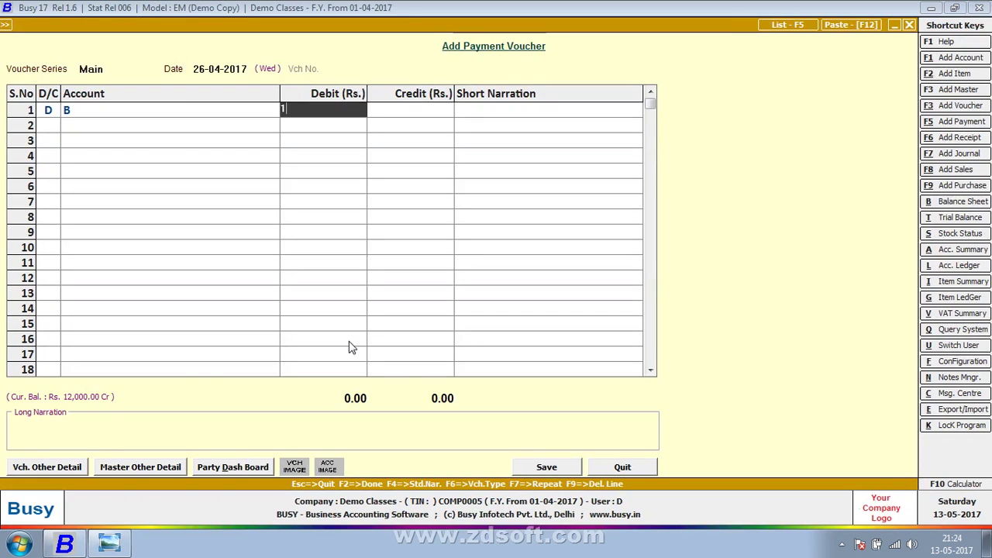
pyautogui.write('500')
# - Credit Cash with 1500, save party B's payment voucher and begin the next one
pyautogui.press('Return')
pyautogui.press('Return')
pyautogui.press('Return')
pyautogui.press('Return')
pyautogui.press('Return')
pyautogui.press('Return')
pyautogui.press('Return')
pyautogui.press('Return')
pyautogui.press('Return')
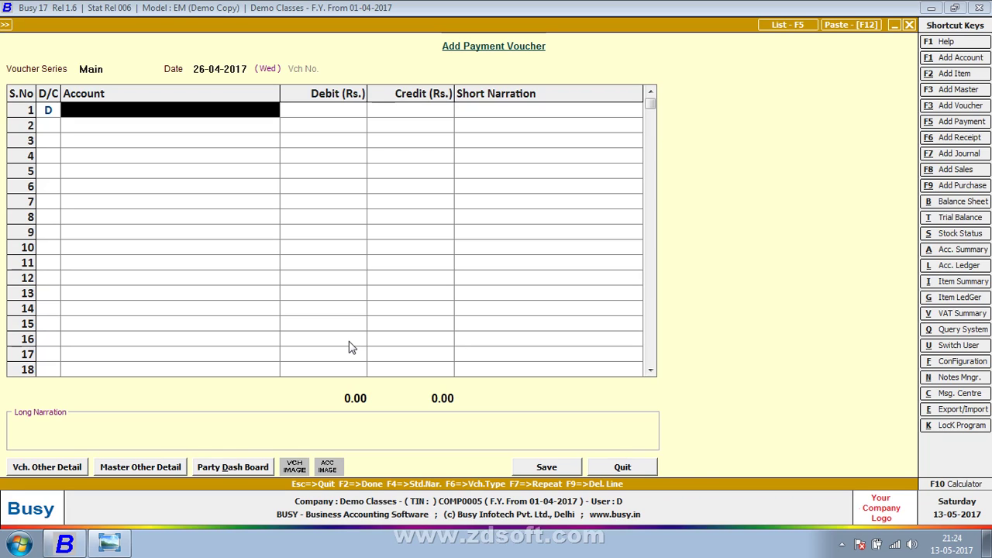
# - Open the account ledger of A for 01-04-2017 to 26-04-2017 to review its entries and closing balance
pyautogui.hotkey('alt', 'l')
pyautogui.press('Return')
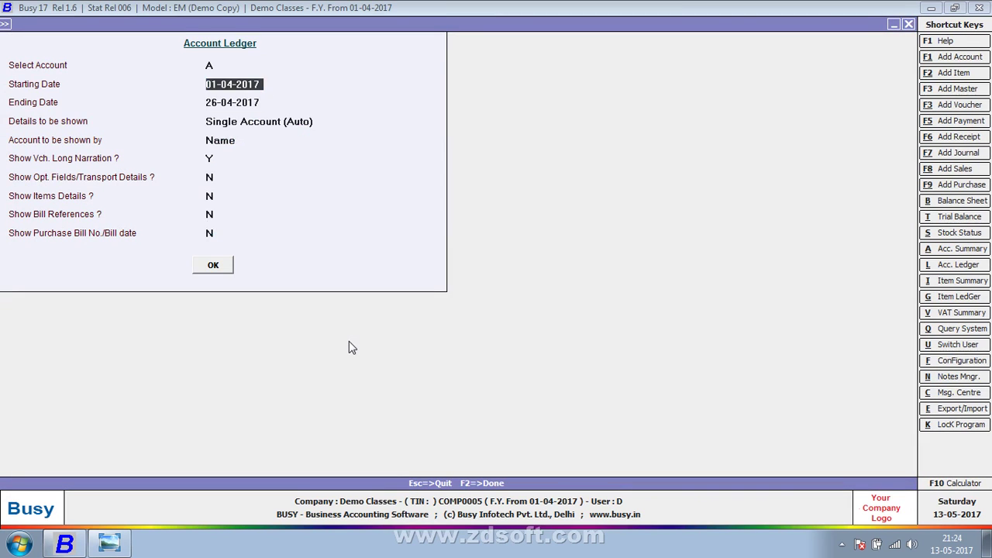
pyautogui.press('F2')
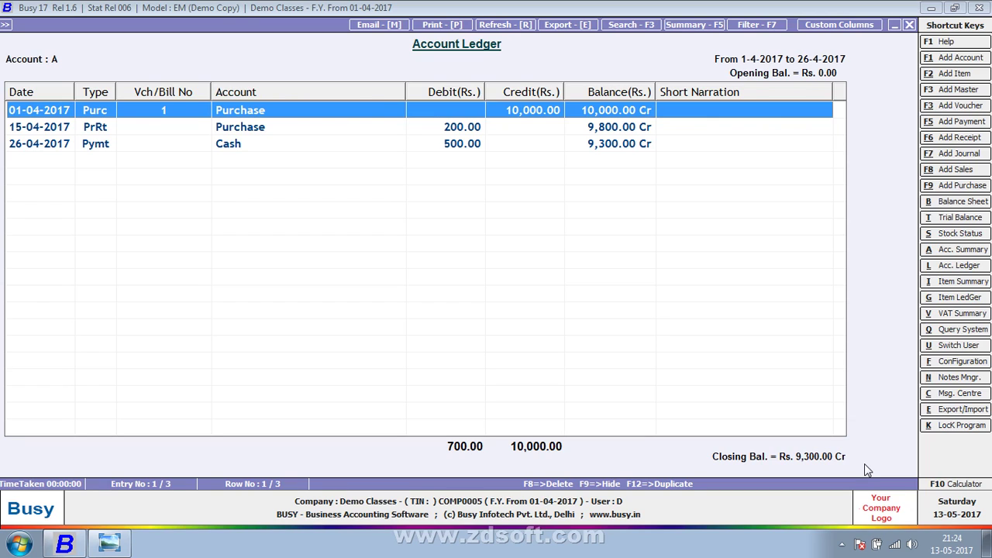
# - Preview the printout of A's account ledger with the From Busy option and return to the payment voucher
pyautogui.hotkey('alt', 'p')
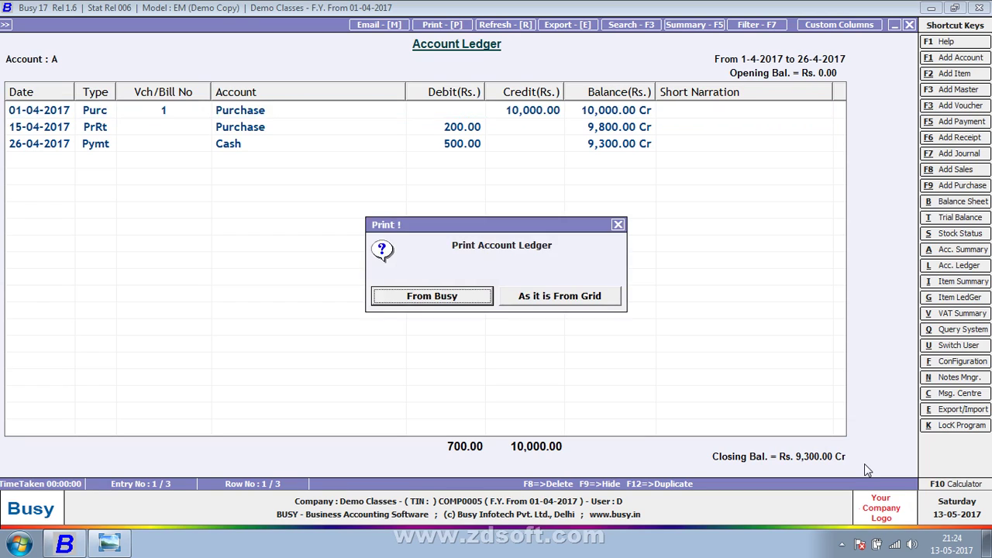
pyautogui.press('Return')
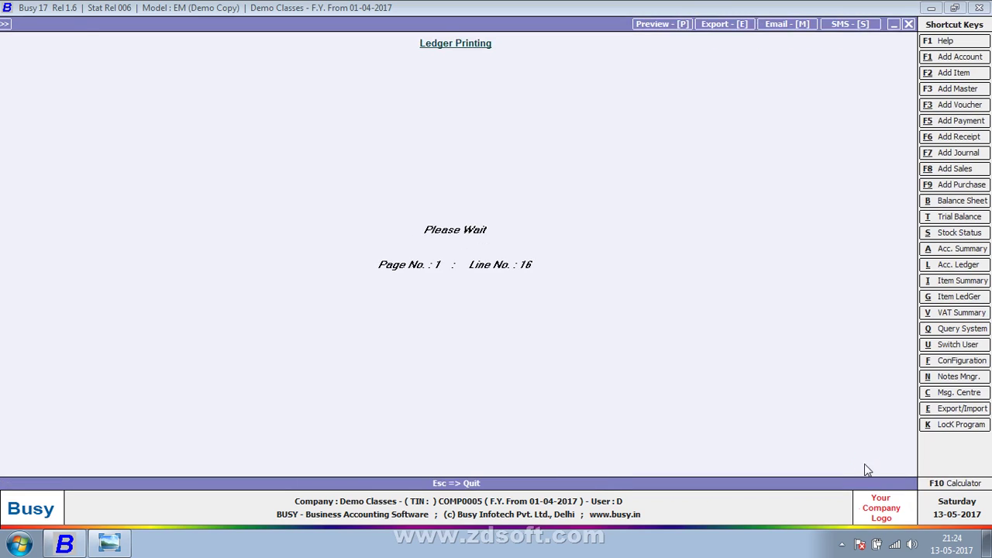
pyautogui.press('Escape')
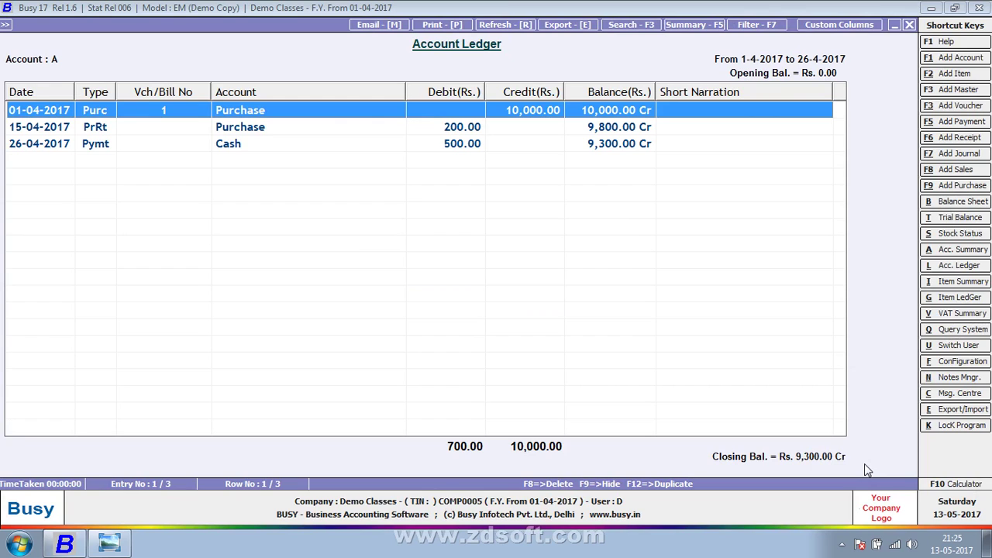
pyautogui.press('p')
pyautogui.press('Return')
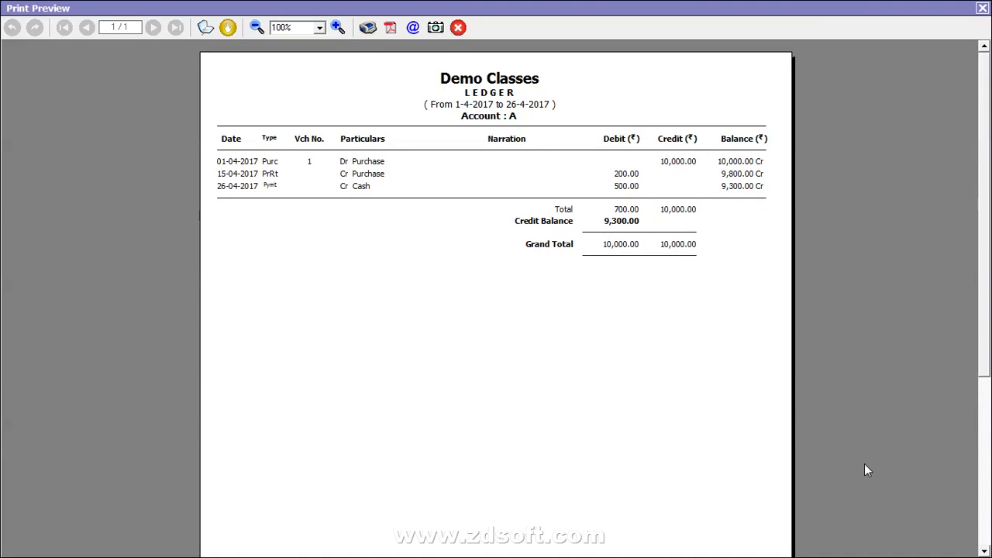
pyautogui.press('Escape')
pyautogui.press('Escape')
pyautogui.press('Escape')
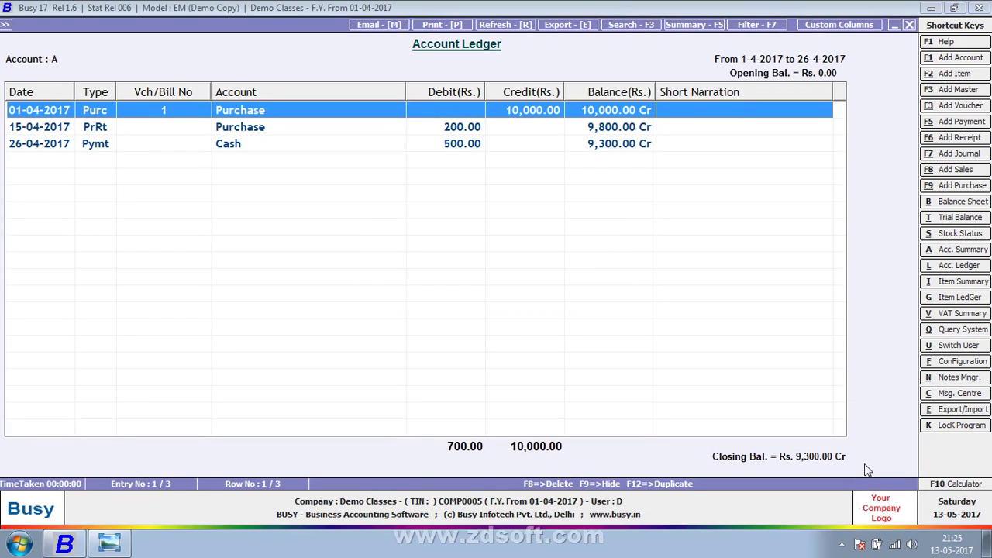
pyautogui.press('p')
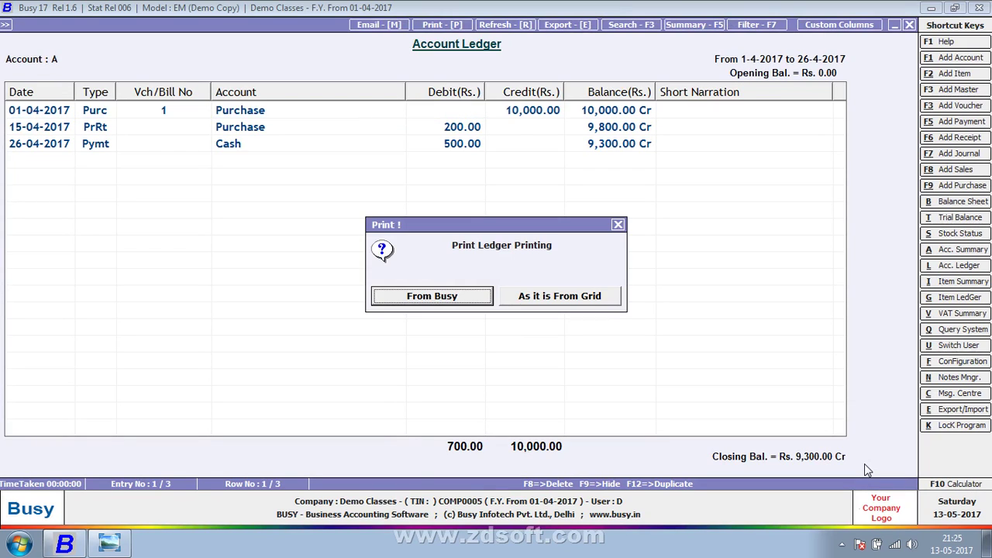
pyautogui.press('Return')
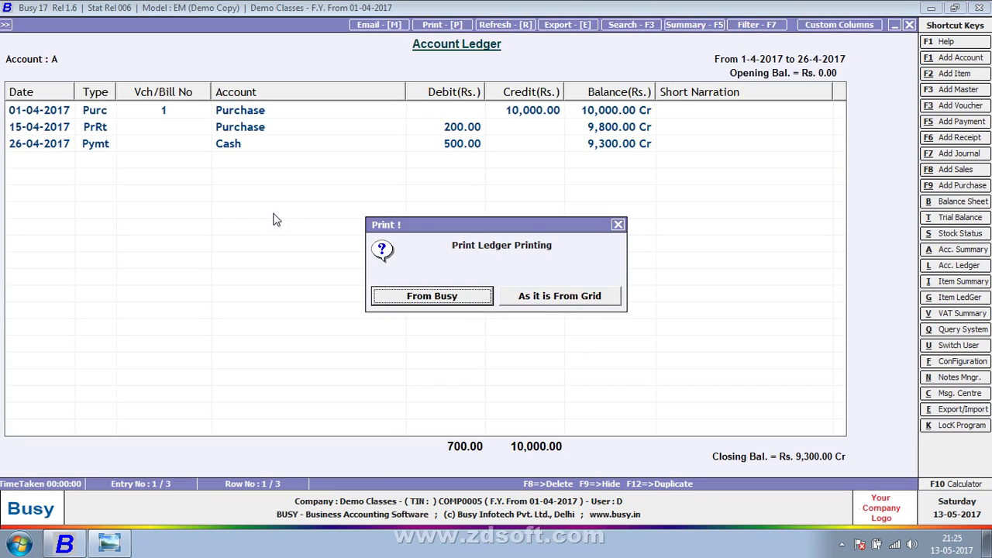
pyautogui.press('Escape')
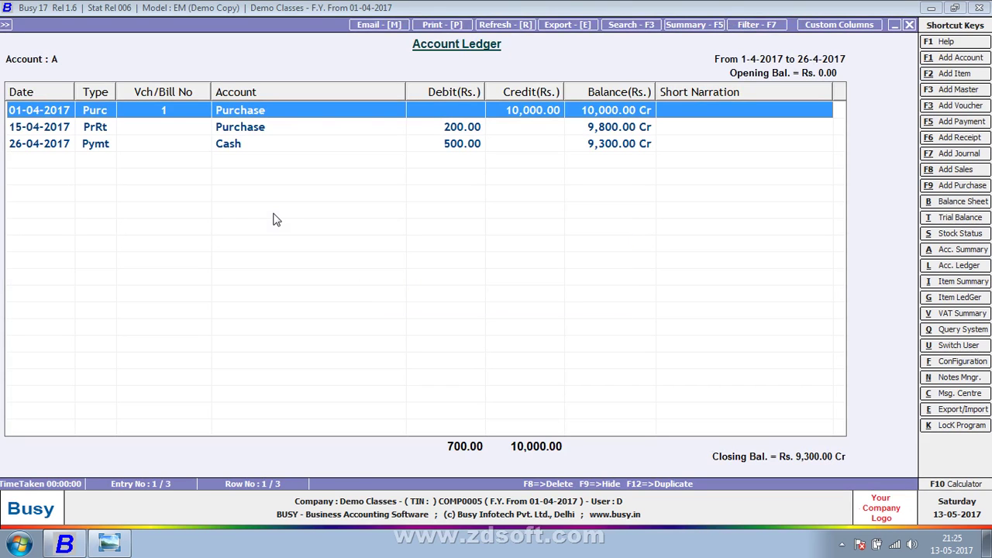
pyautogui.press('Escape')
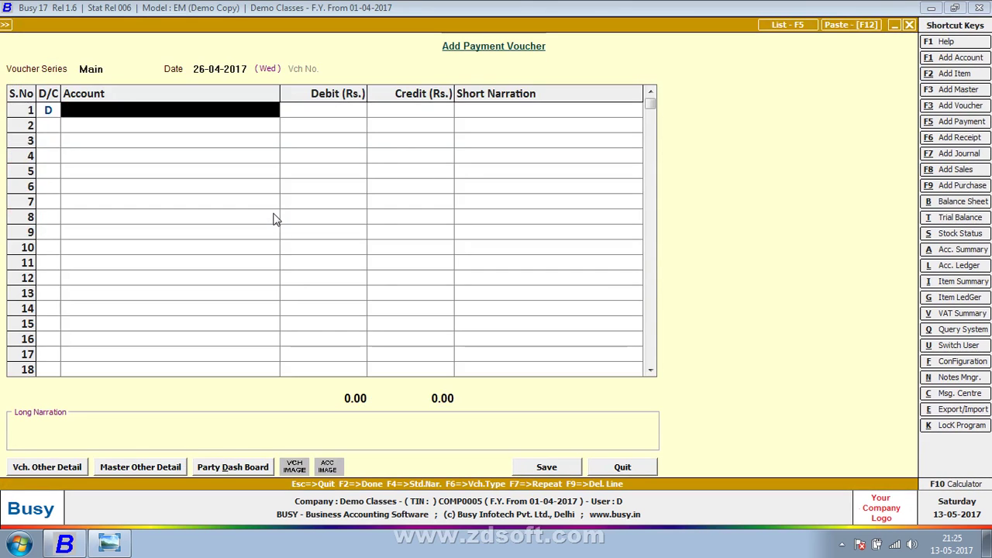
# - Restart payment entry with a new voucher dated 26-04-2017 and debit Office Rent with 1000
pyautogui.press('Escape')
pyautogui.press('Return')
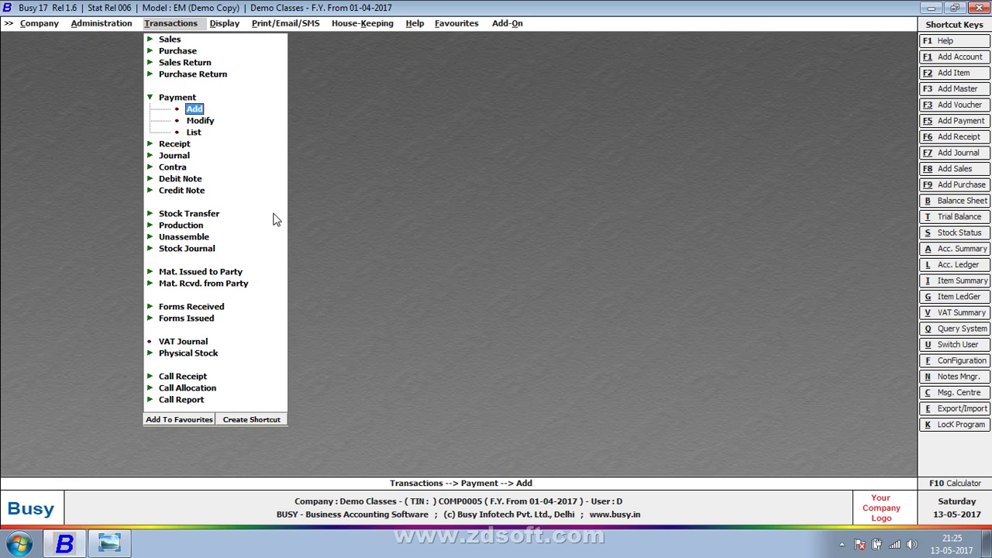
pyautogui.press('Return')
pyautogui.press('Return')
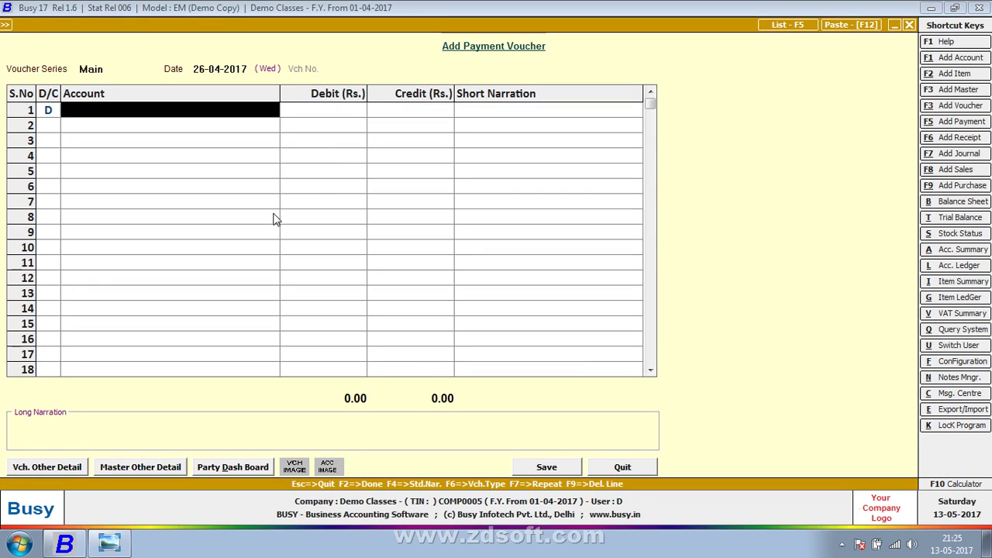
pyautogui.write('off')
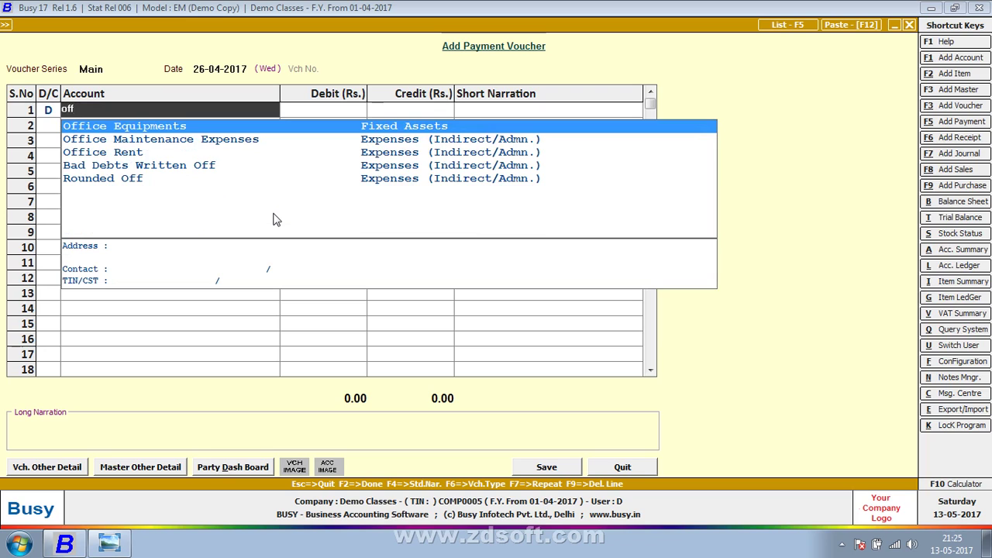
pyautogui.press('Down')
pyautogui.press('Down')
pyautogui.press('Return')
pyautogui.write('1000')
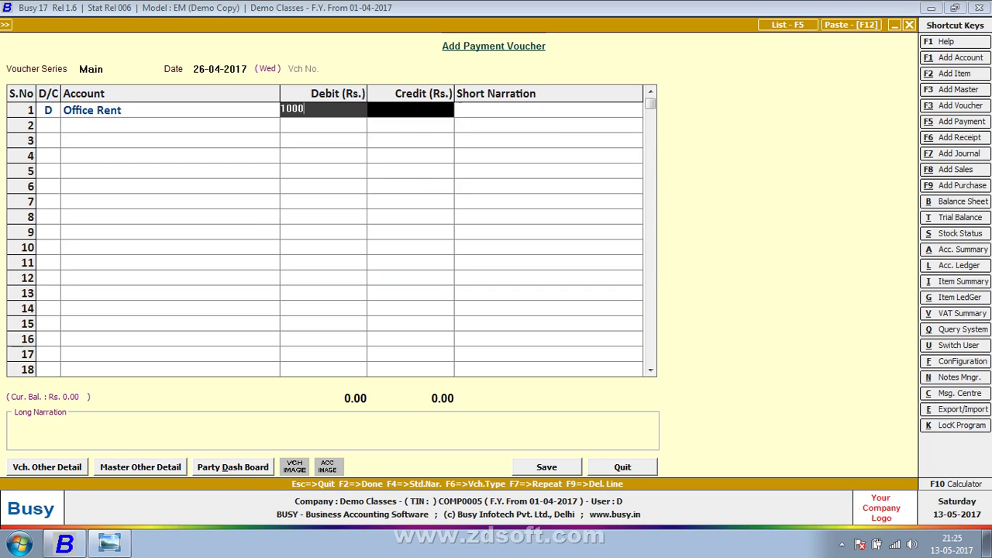
# - Credit Cash with 1000 and save the office rent payment voucher
pyautogui.press('Return')
pyautogui.press('Return')
pyautogui.press('Return')
pyautogui.press('Return')
pyautogui.press('Return')
pyautogui.press('Return')
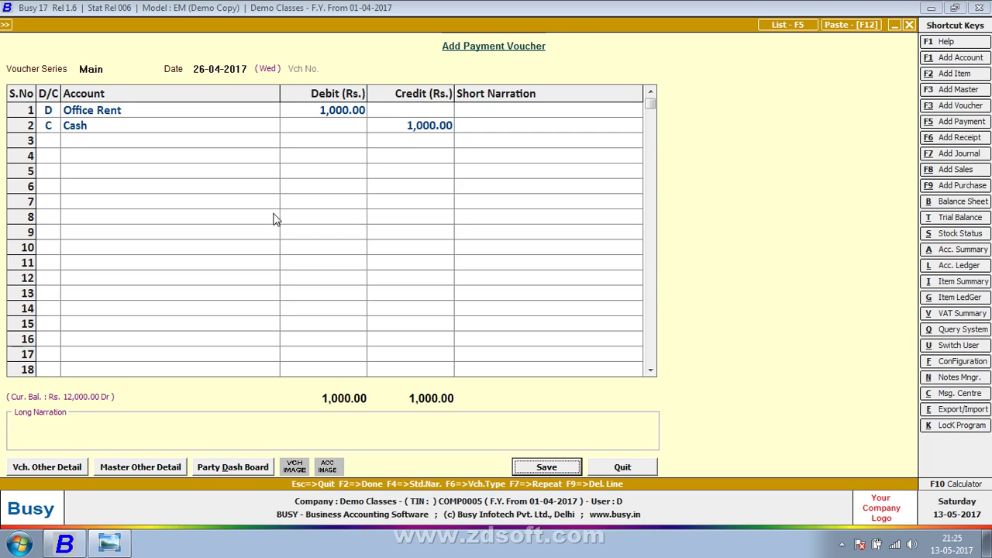
pyautogui.press('Return')
# - Debit the Salary account with 1000 in a new payment voucher dated 26-04-2017
pyautogui.press('Return')
pyautogui.press('Return')
pyautogui.press('Return')
pyautogui.write('sal')
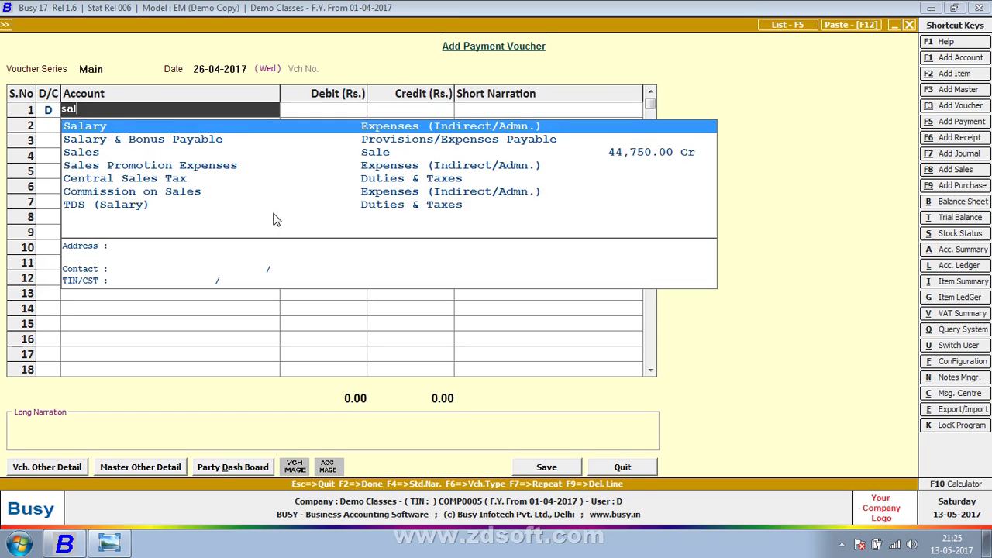
pyautogui.press('Return')
pyautogui.write('1000')
pyautogui.press('Return')
pyautogui.press('Return')
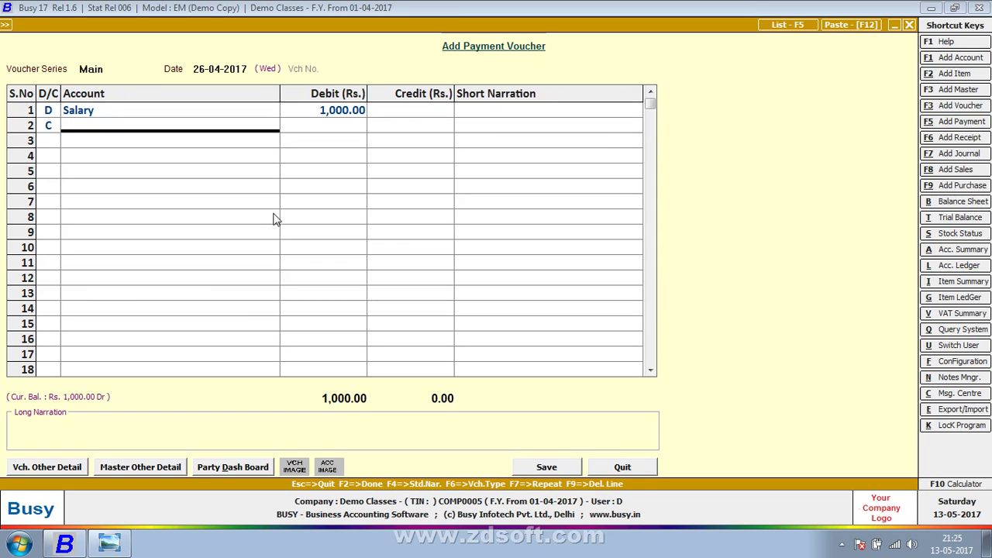
# - Credit the salary payment of 1000 to Cash and save its voucher
pyautogui.press('Return')
pyautogui.press('Return')
pyautogui.press('Return')
pyautogui.press('Return')
pyautogui.press('Return')
pyautogui.press('Return')
# - Debit Staff Welfare Expenses with 1000 in a new payment voucher dated 26-04-2017
pyautogui.press('Return')
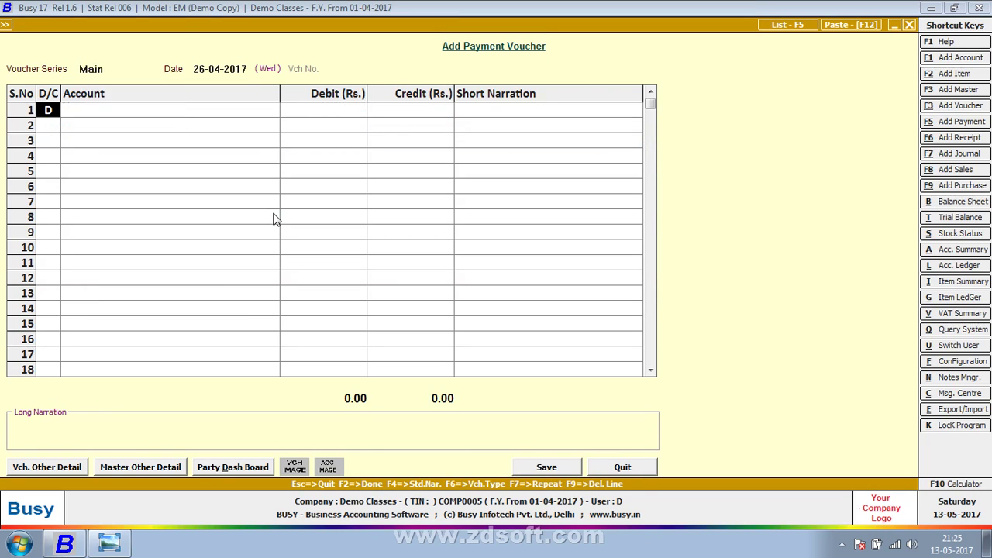
pyautogui.press('Return')
pyautogui.write('staf')
pyautogui.press('Return')
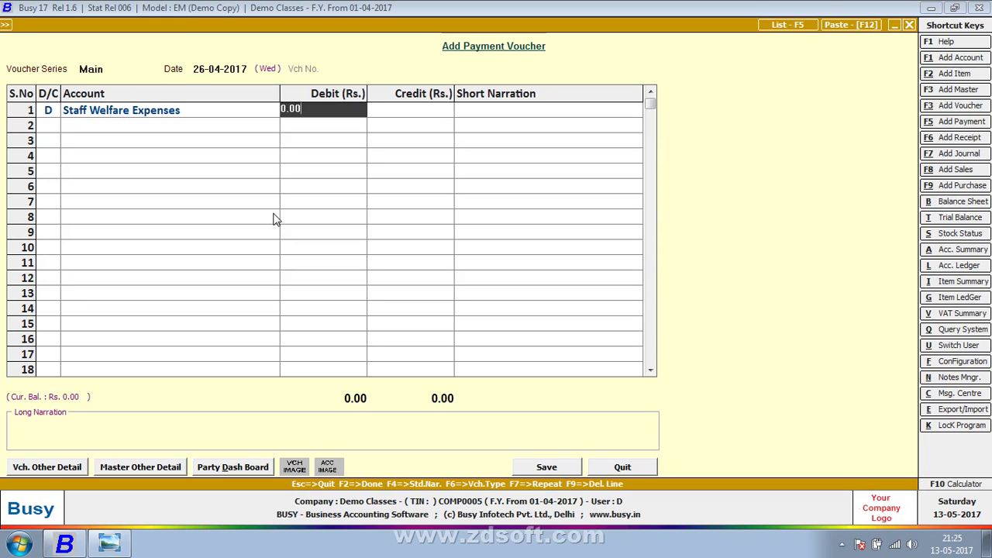
pyautogui.write('1000')
pyautogui.press('Return')
pyautogui.press('Return')
pyautogui.press('Return')
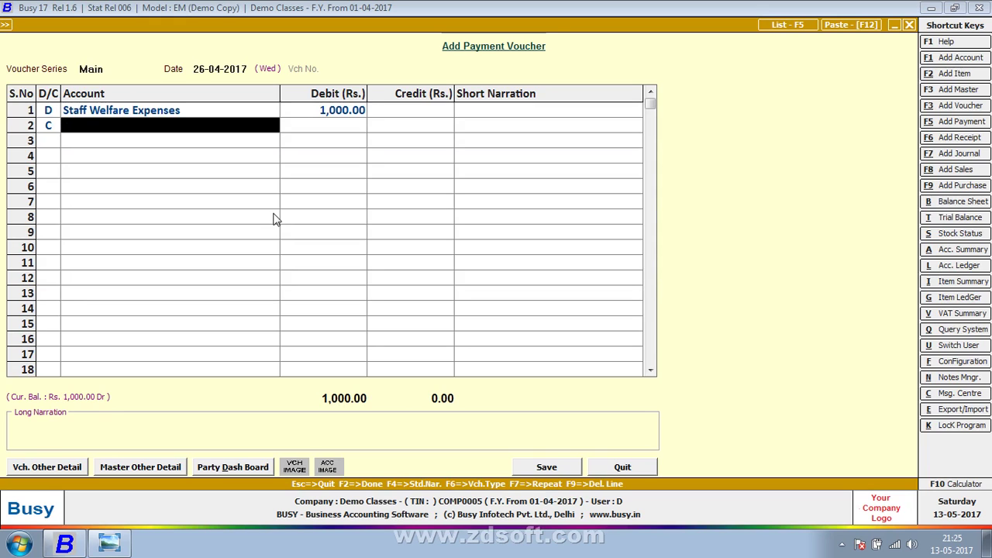
# - Complete the staff welfare payment by crediting the cash account with 1000, and save the voucher
pyautogui.press('Return')
pyautogui.press('Return')
pyautogui.press('Return')
pyautogui.press('Return')
pyautogui.press('Return')
pyautogui.press('Return')
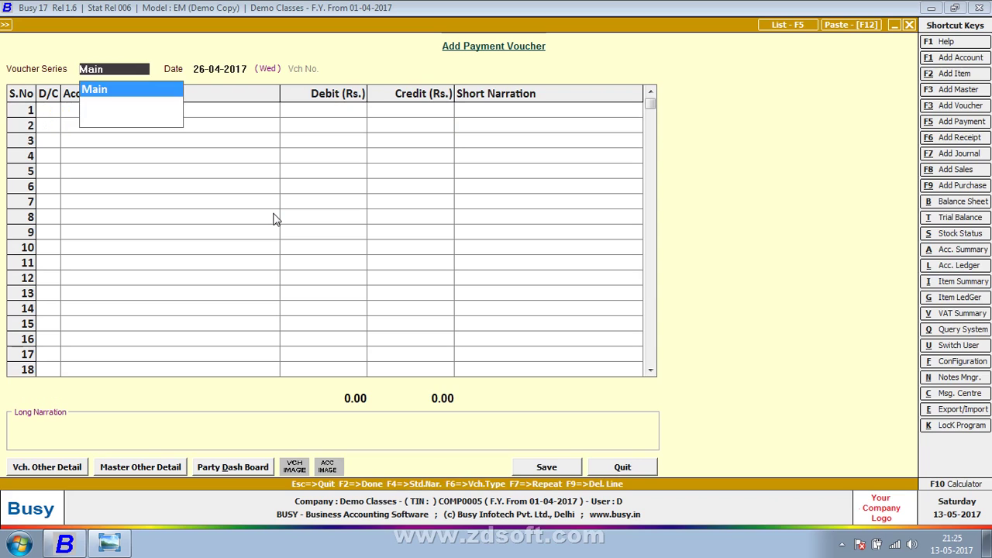
# - Debit Miscellaneous Expenses with 100 in a new payment voucher dated 26-04-2017
pyautogui.press('Return')
pyautogui.press('Return')
pyautogui.press('Return')
pyautogui.write('mis')
pyautogui.press('Return')
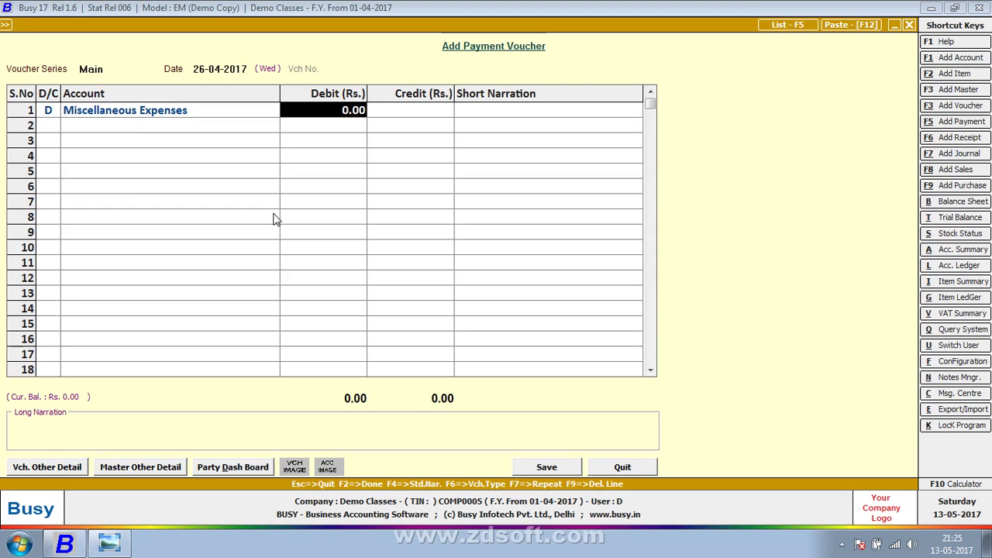
pyautogui.write('100')
pyautogui.press('Return')
pyautogui.press('Return')
pyautogui.press('Return')
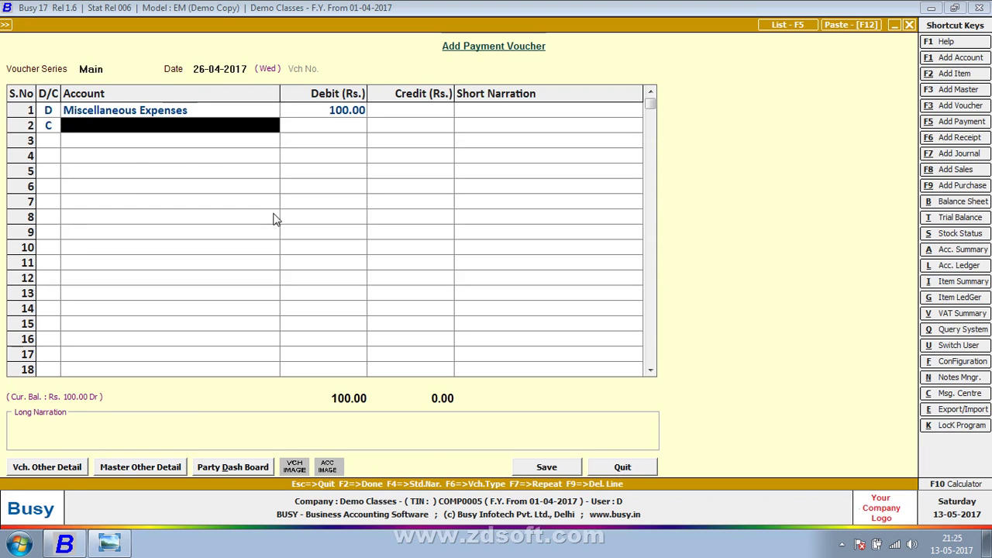
# - Credit Cash with 100 and save the miscellaneous expenses payment voucher
pyautogui.press('Return')
pyautogui.press('Return')
pyautogui.press('Return')
pyautogui.press('Return')
pyautogui.press('Return')
pyautogui.press('Return')
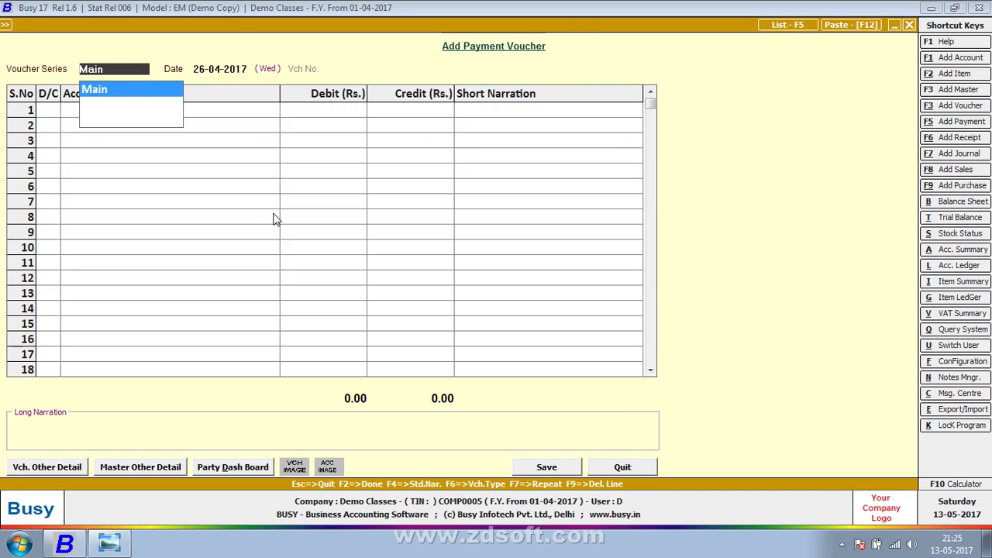
# - Look through the debit account choices in a new payment voucher for further expense heads, and leave payment entry
pyautogui.press('Return')
pyautogui.press('Return')
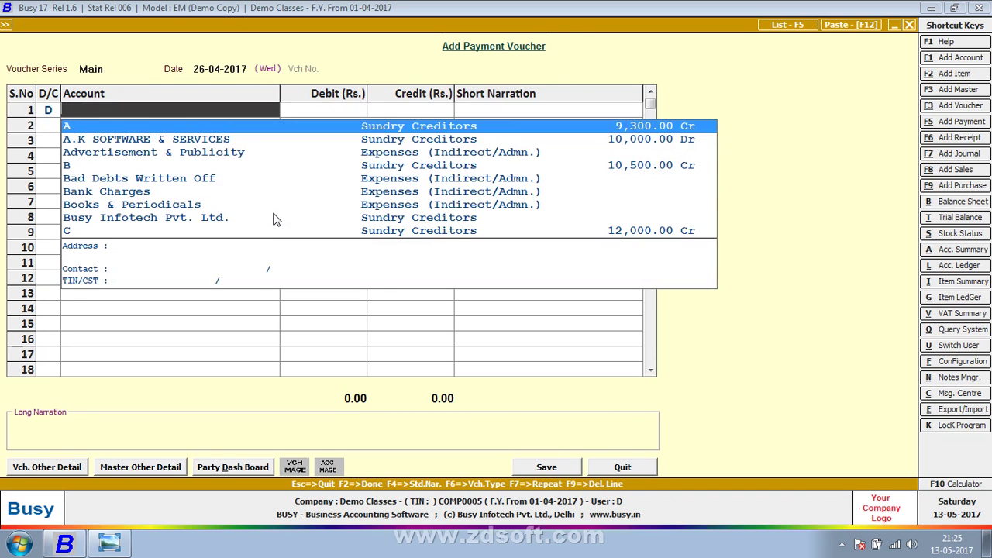
pyautogui.press('Down')
pyautogui.press('Down')
pyautogui.press('Down')
pyautogui.press('Down')
pyautogui.press('Down')
pyautogui.press('Down')
pyautogui.press('Down')
pyautogui.press('Down')
pyautogui.press('Down')
pyautogui.press('Down')
pyautogui.press('Down')
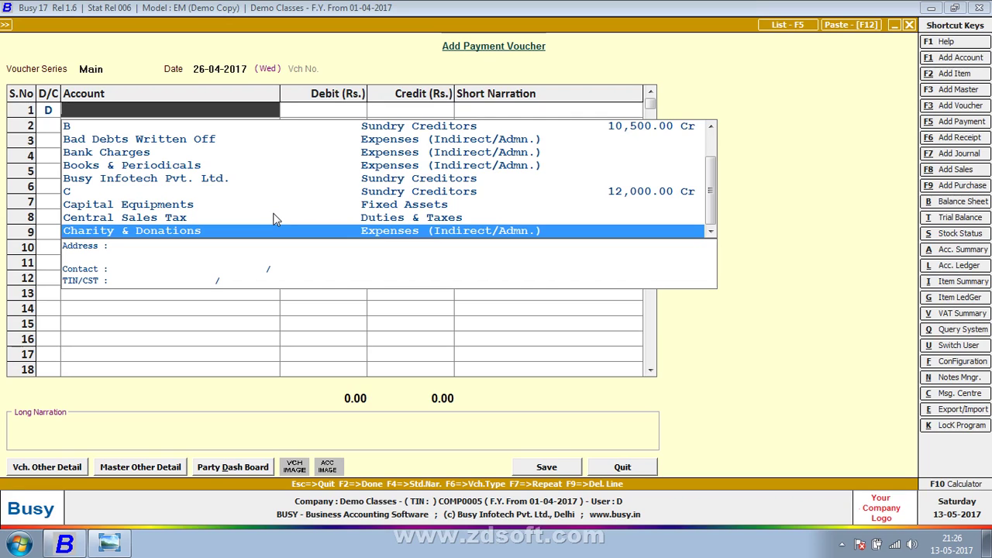
pyautogui.press('Escape')
pyautogui.press('Escape')
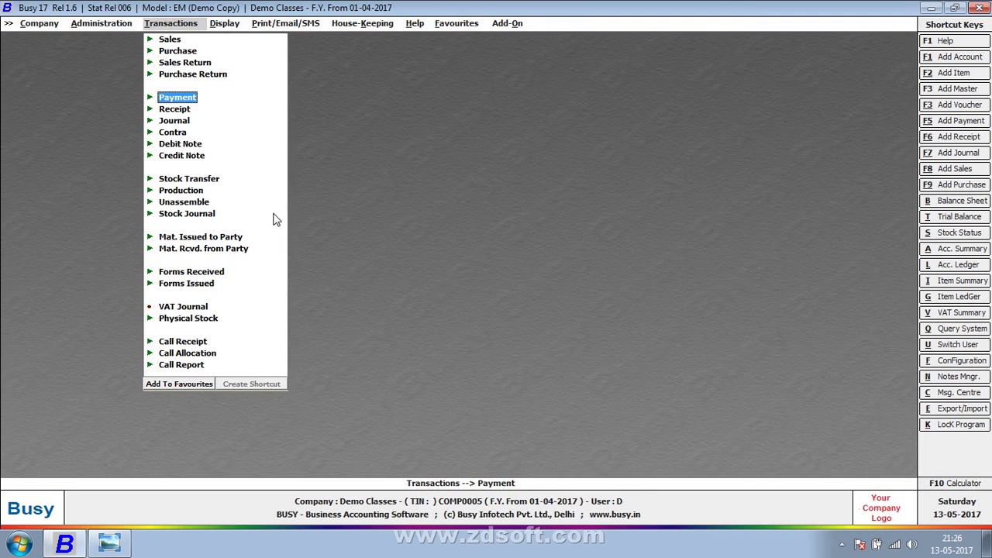
pyautogui.press('super+d')
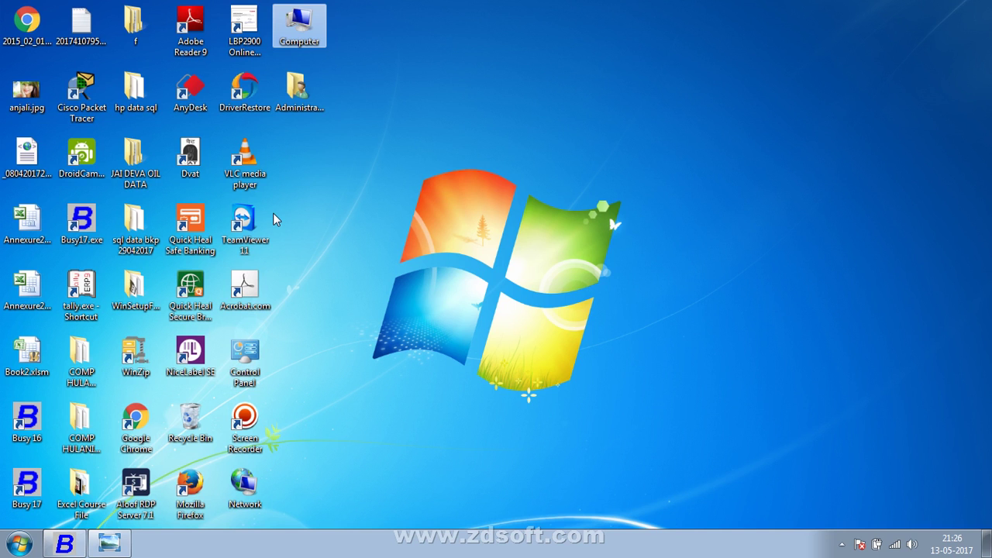
pyautogui.rightClick(576, 130)
pyautogui.click(610, 168)
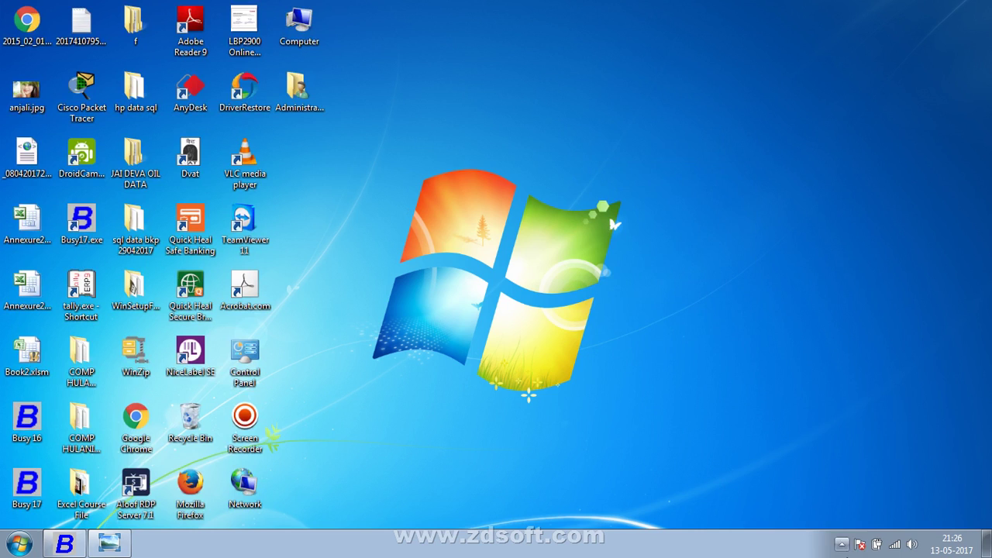
pyautogui.click(842, 544)
pyautogui.click(864, 456)
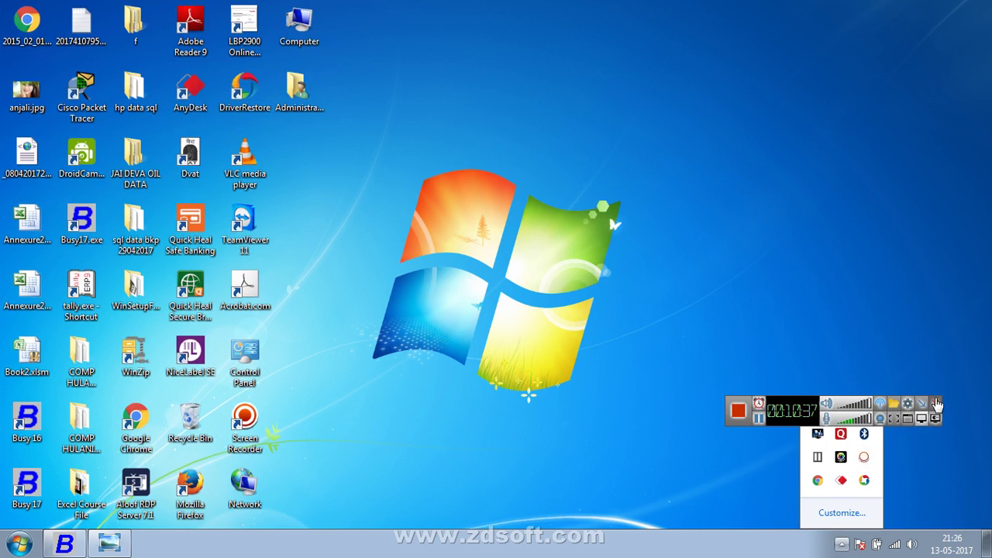